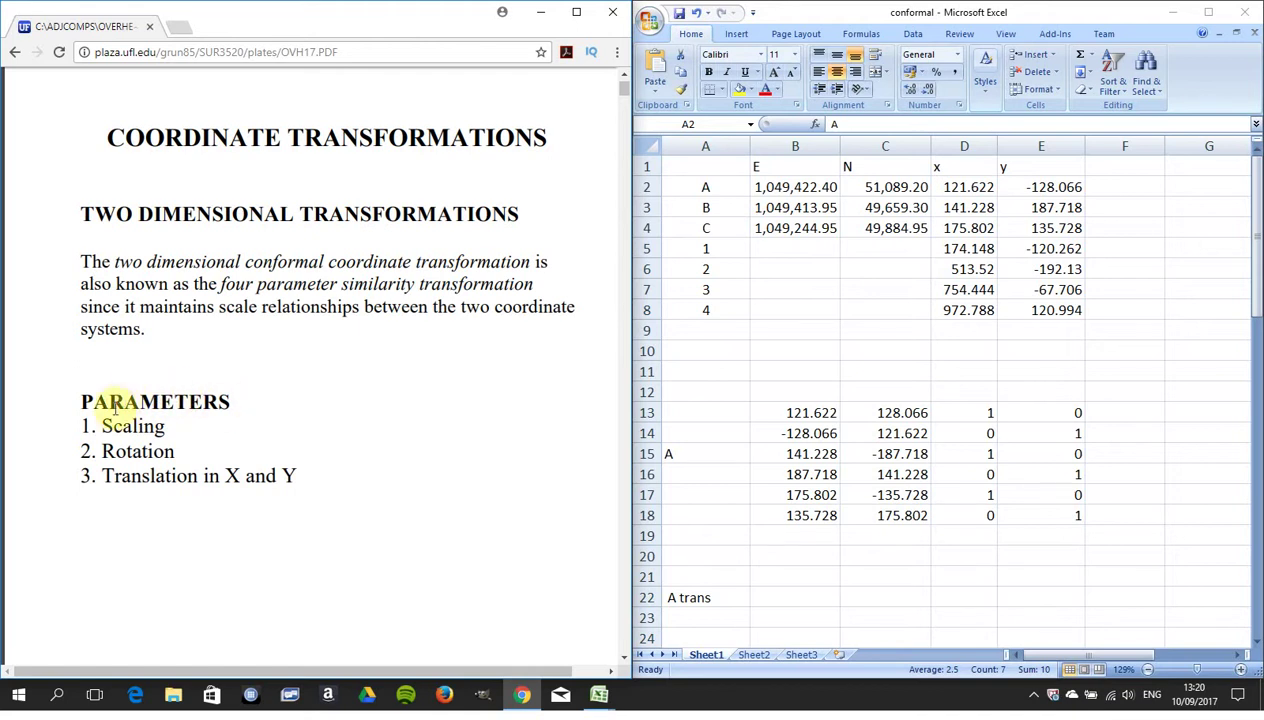
Highlight the three transformation parameters, then page down the PDF to page 7's observation matrices
drag(103, 420, 290, 473)
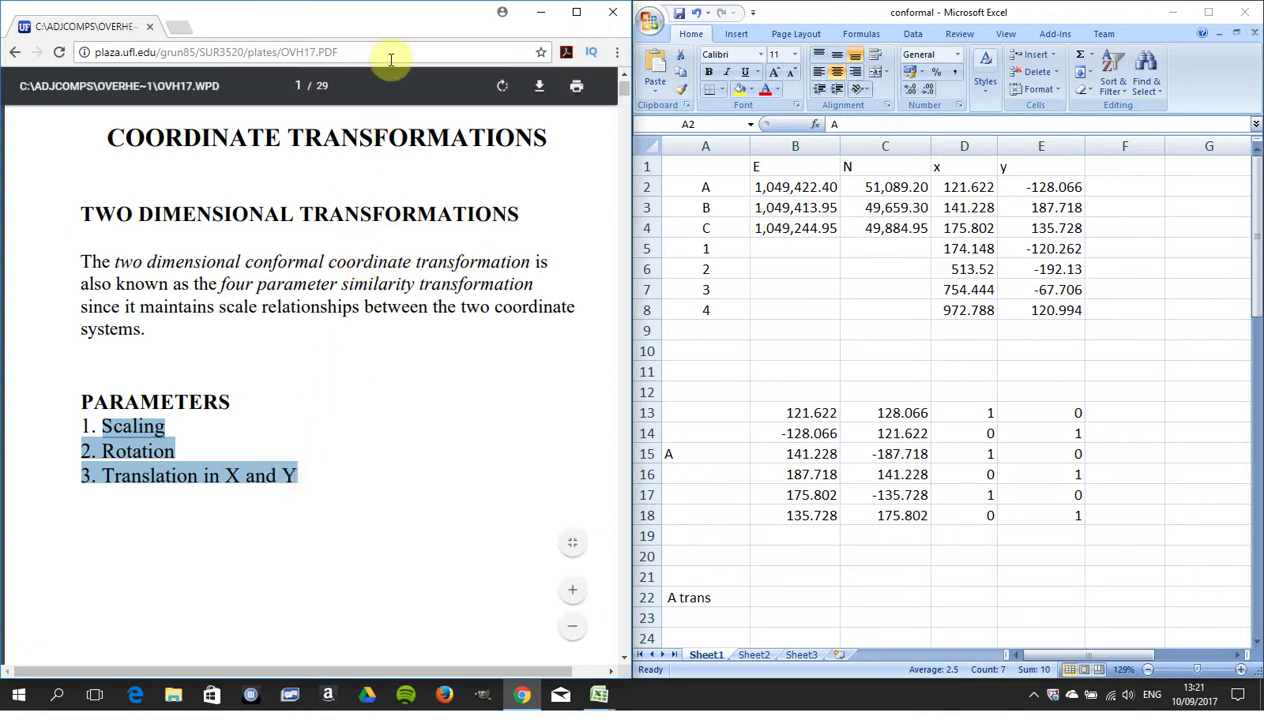
click(624, 640)
click(624, 640)
click(624, 640)
click(624, 640)
click(624, 640)
click(624, 640)
click(624, 640)
click(624, 640)
click(624, 640)
click(624, 640)
click(624, 640)
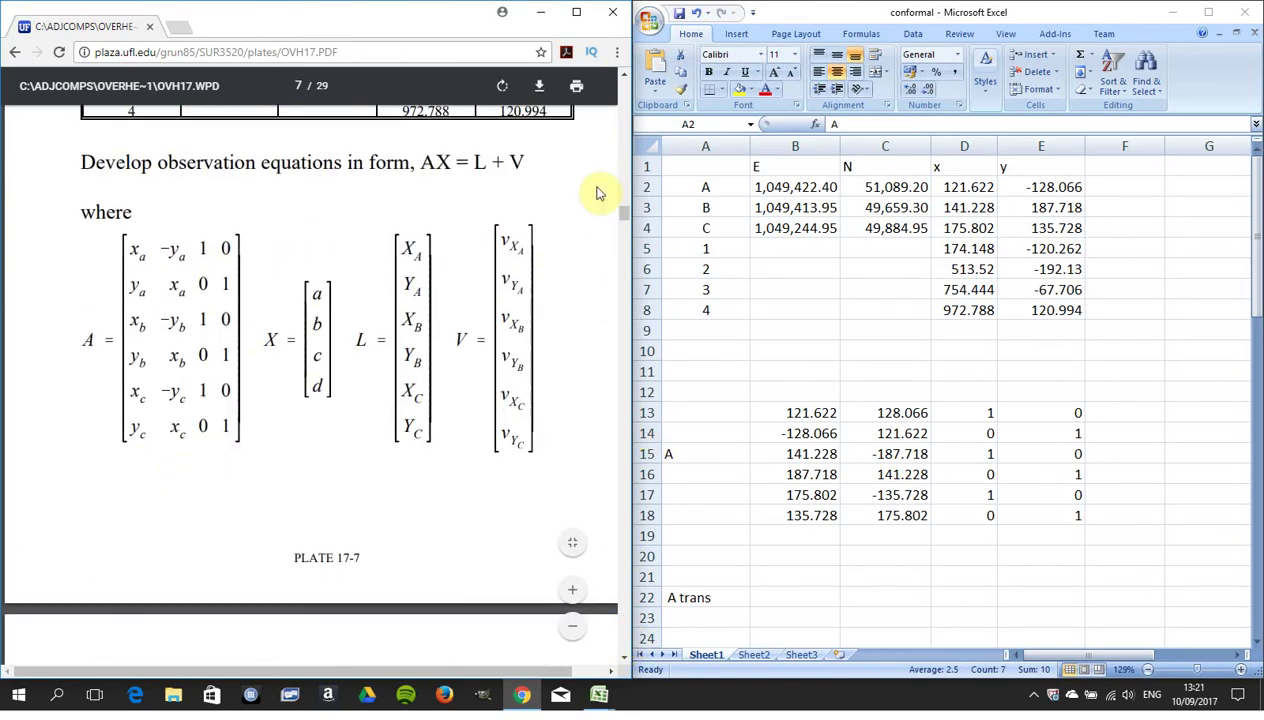
scroll(622, 80, up, 2)
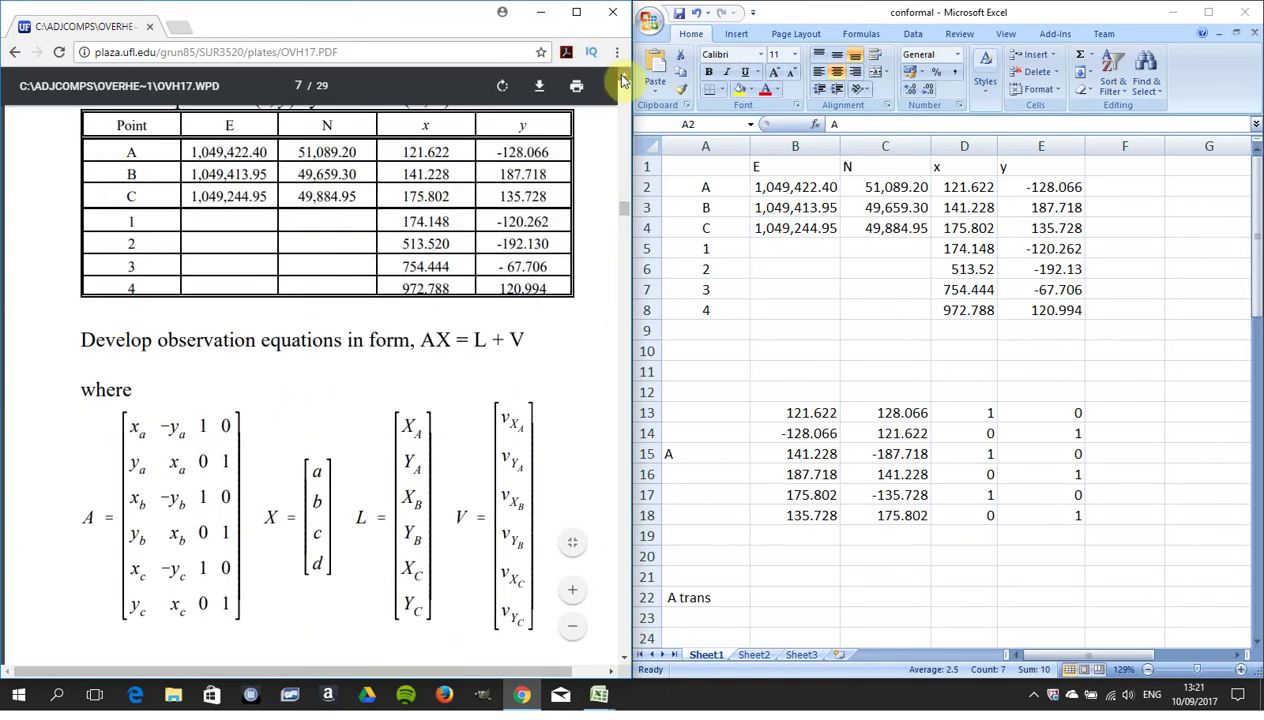
Scroll the PDF so the A, X, L and V matrices sit fully below the coordinate table
scroll(622, 80, up, 2)
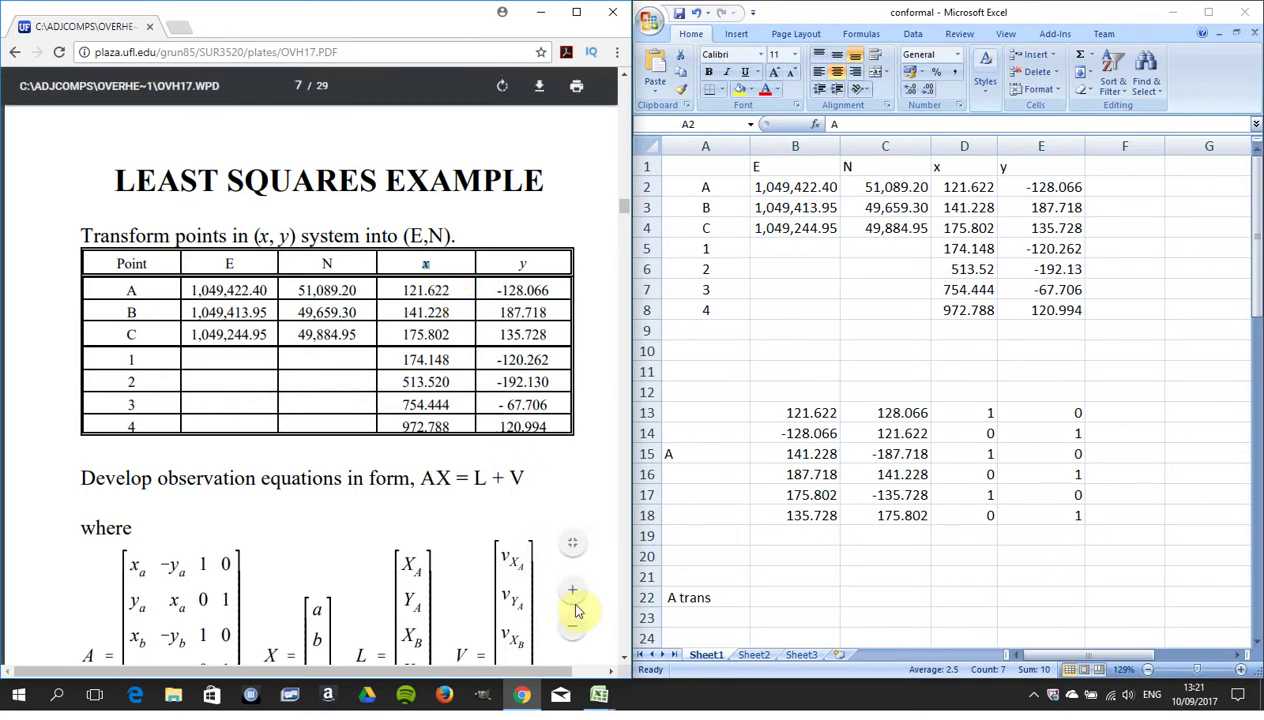
click(625, 662)
click(625, 662)
click(625, 662)
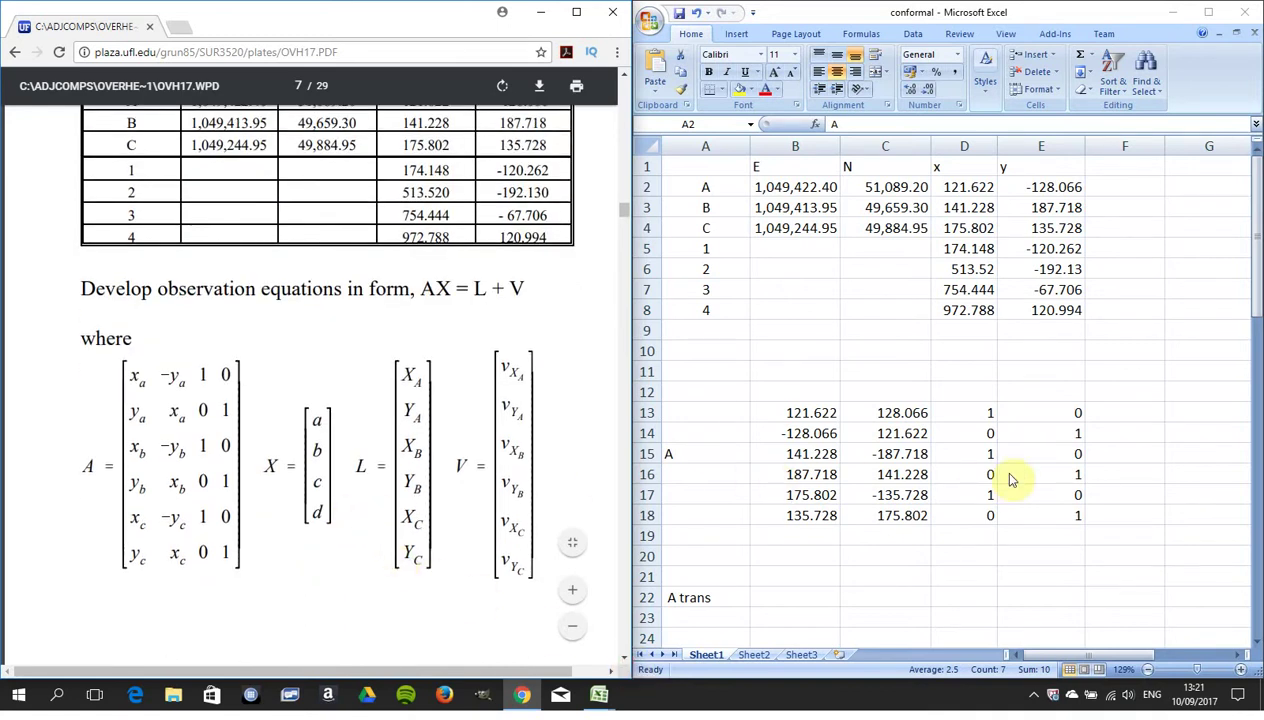
click(1257, 268)
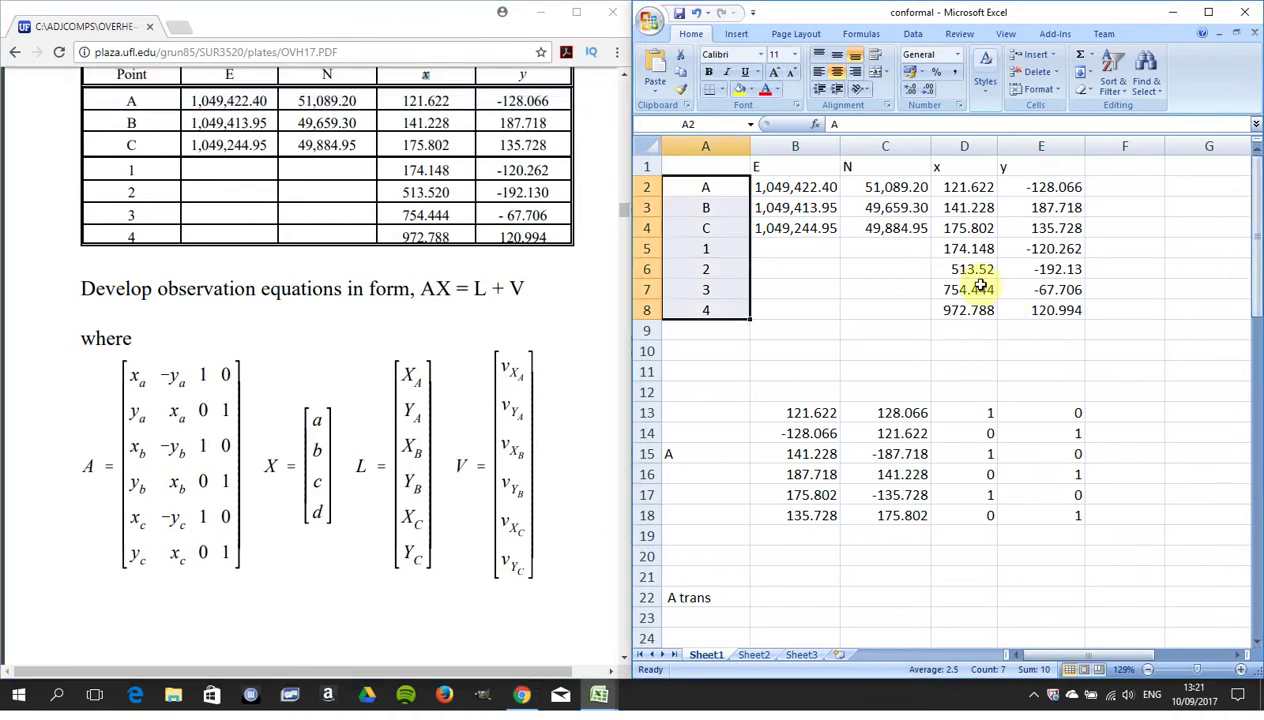
click(755, 373)
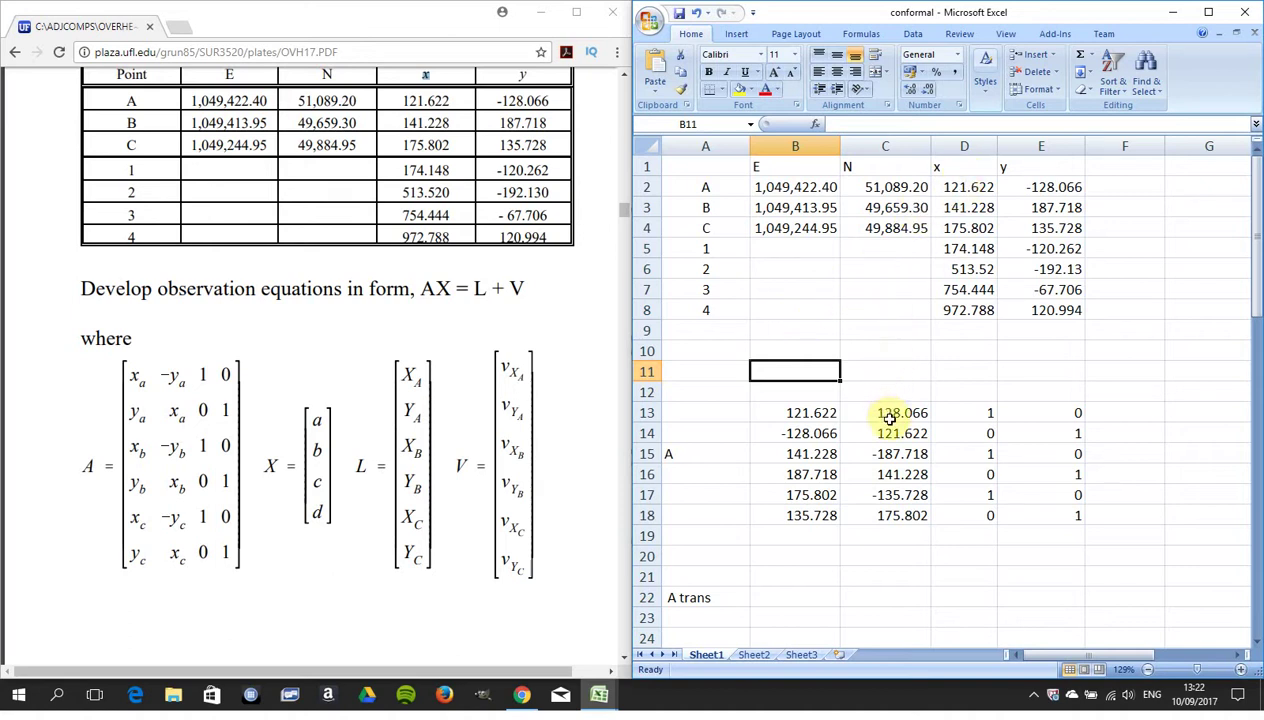
click(813, 455)
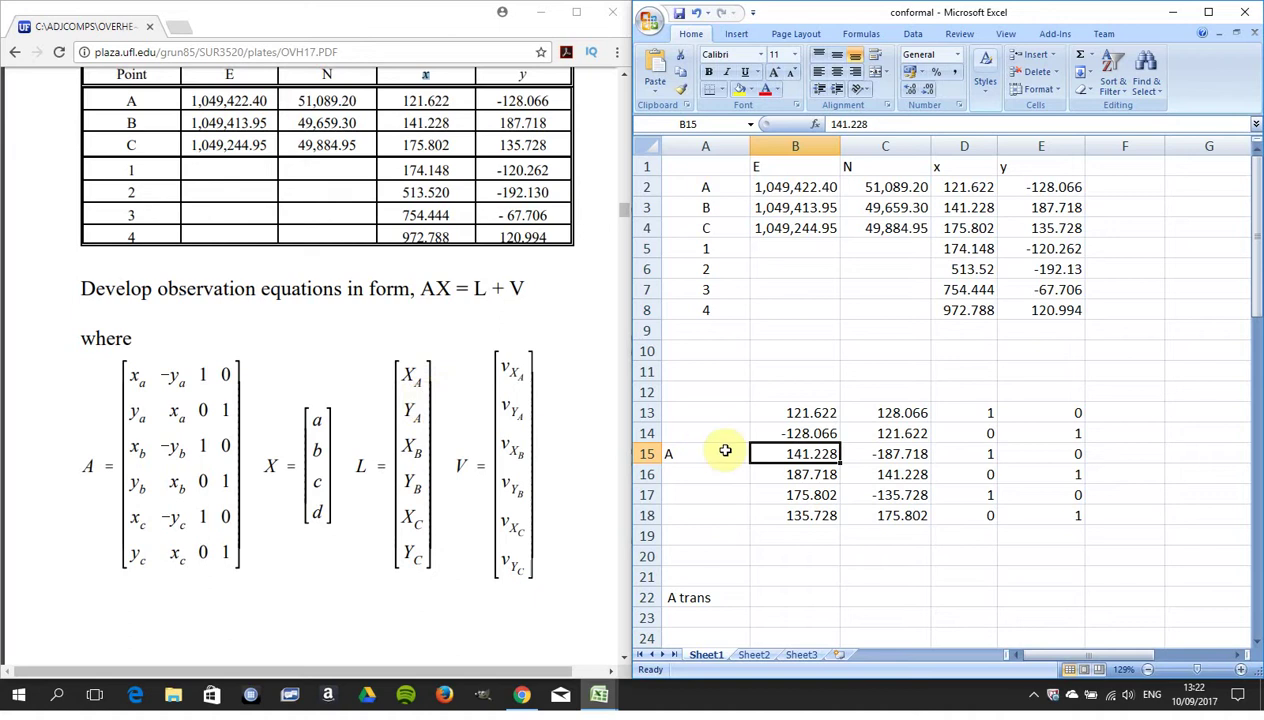
Narrow column G so column H's L values sit right beside the A matrix
drag(1064, 655, 1074, 645)
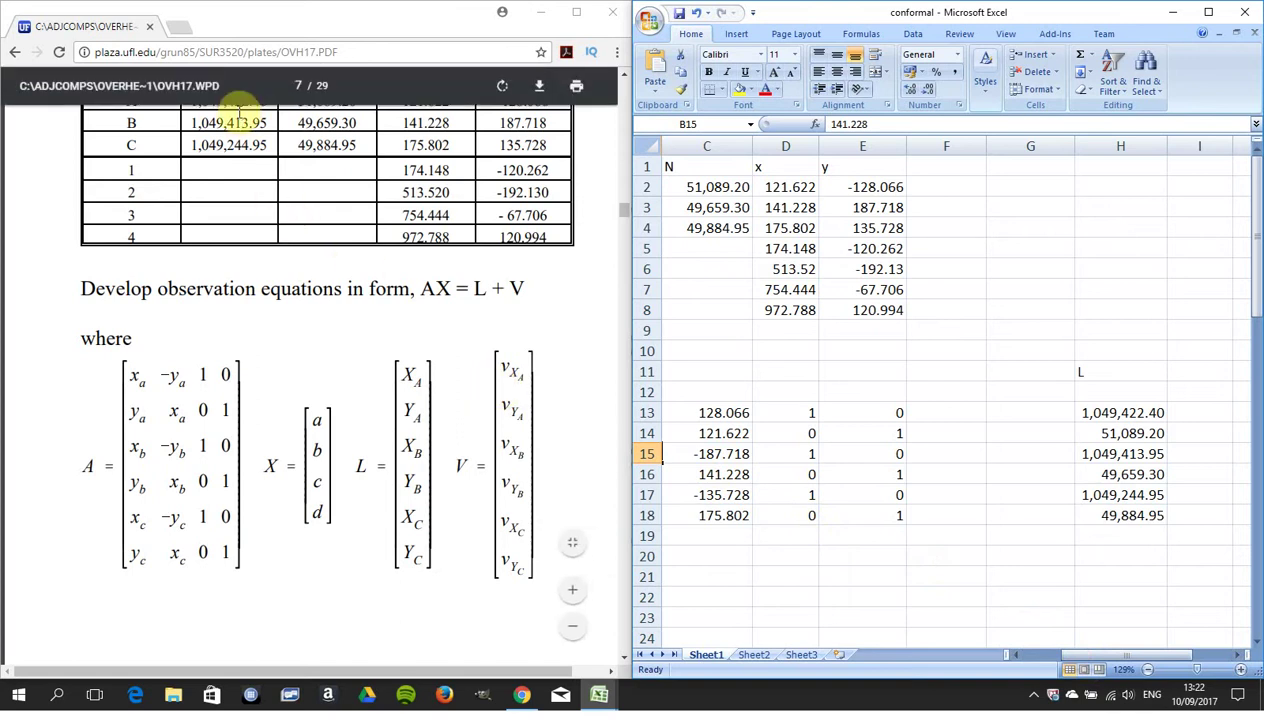
click(516, 316)
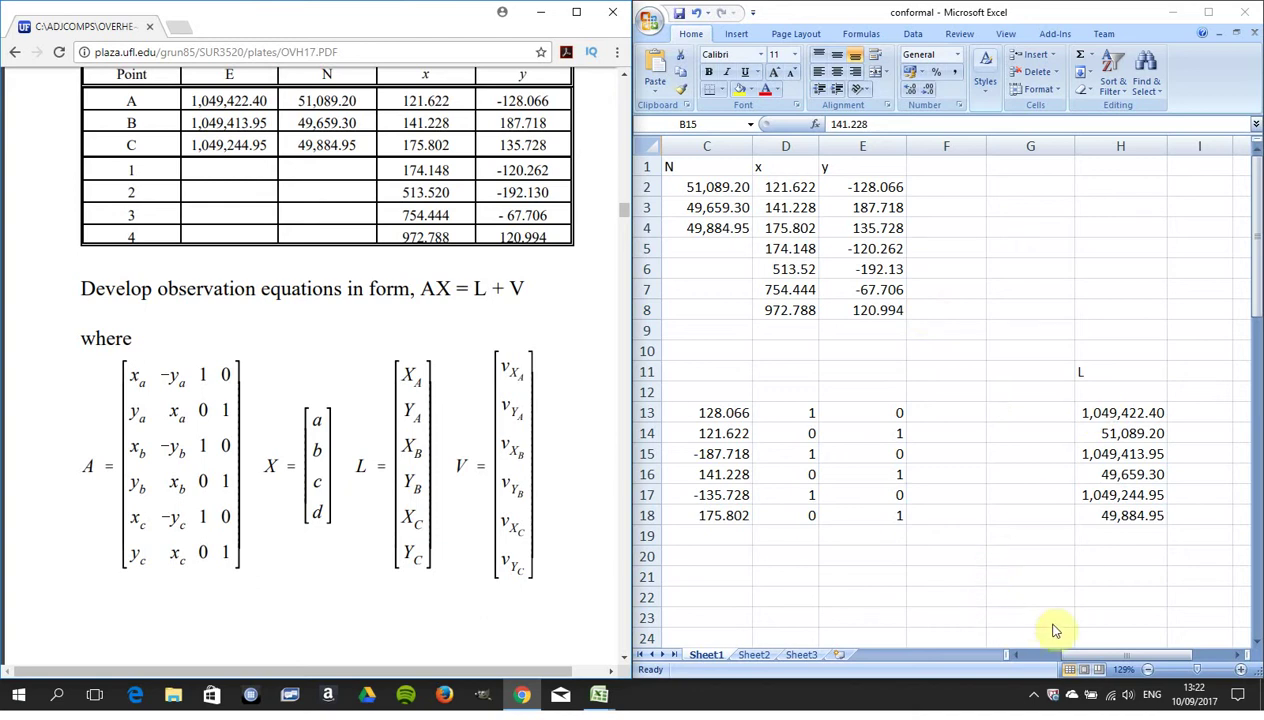
click(1089, 655)
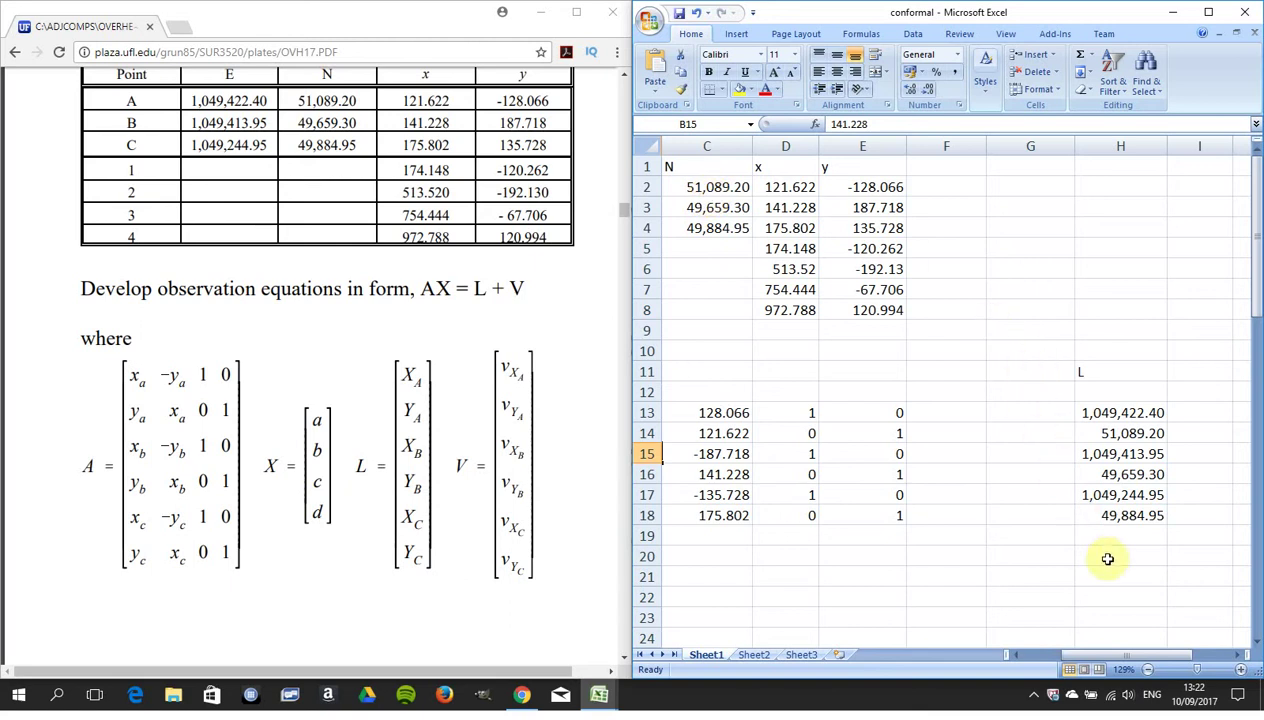
drag(1114, 657, 1100, 660)
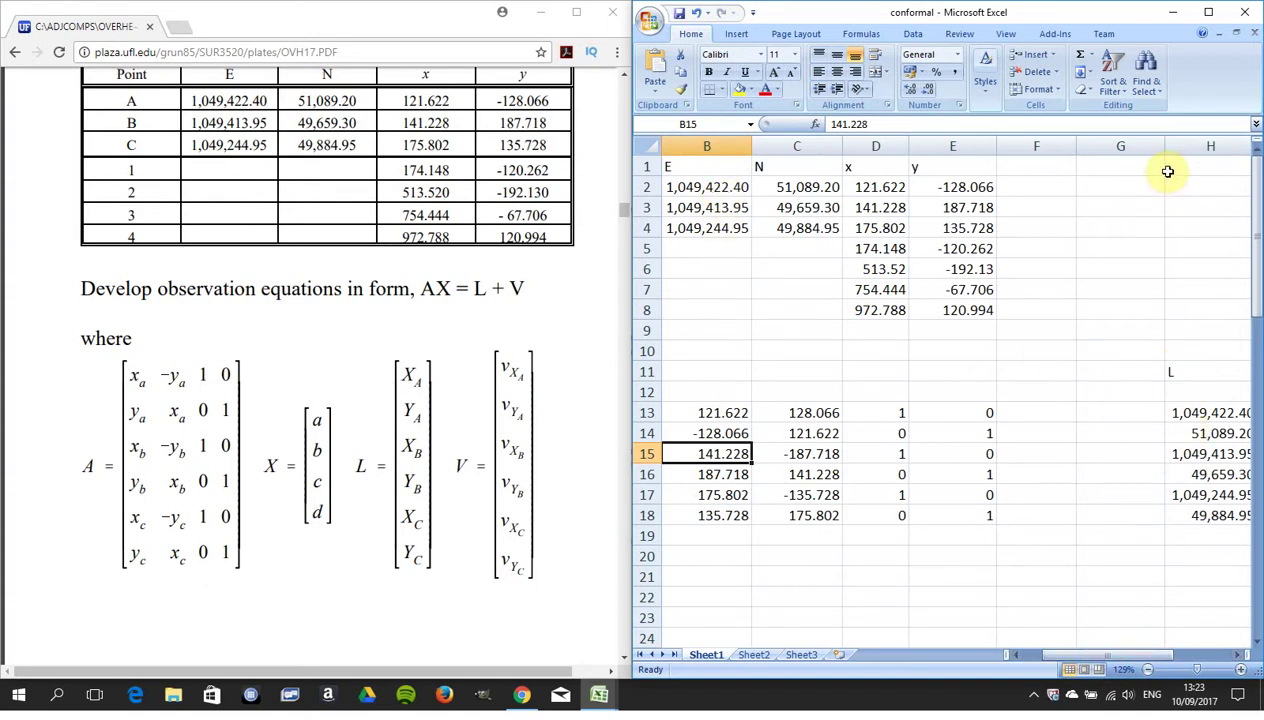
drag(1165, 151, 1129, 148)
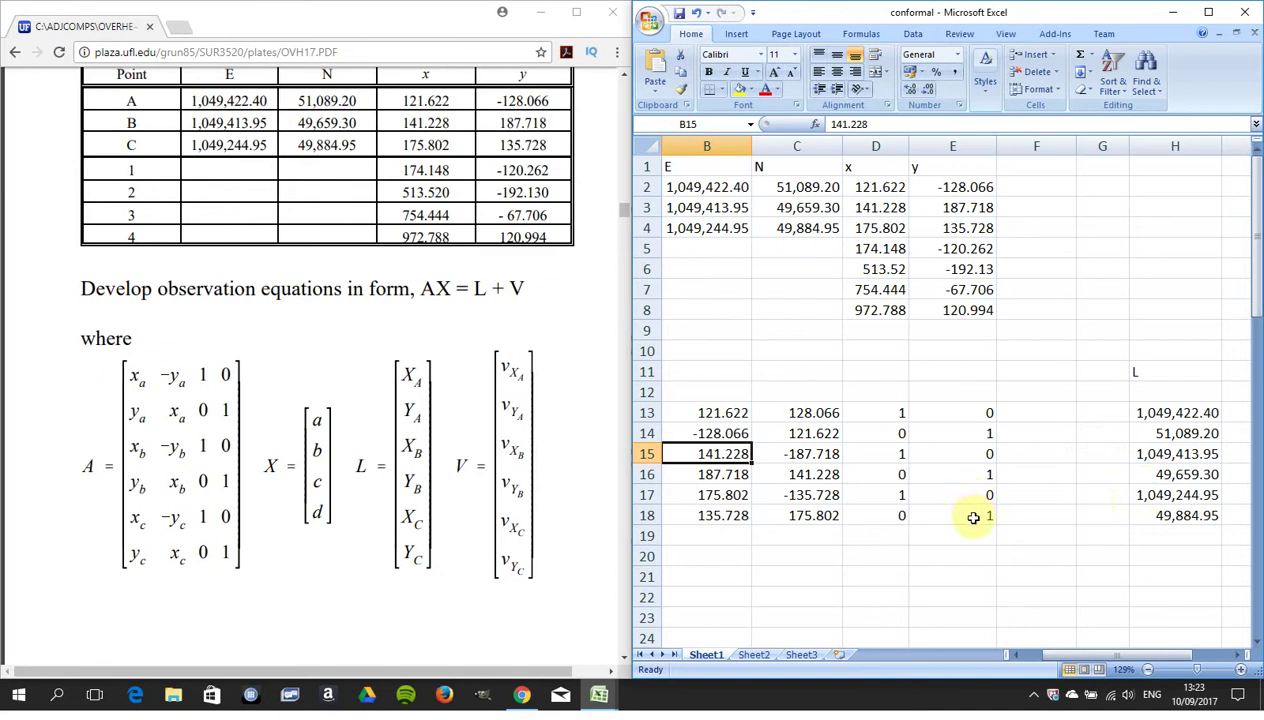
click(754, 561)
Bring the PDF's page 8 solved example alongside the A trans rows and select cell B21
key(Down)
key(Down)
key(Down)
key(Down)
key(Down)
key(Down)
key(Down)
key(Down)
key(Down)
key(Home)
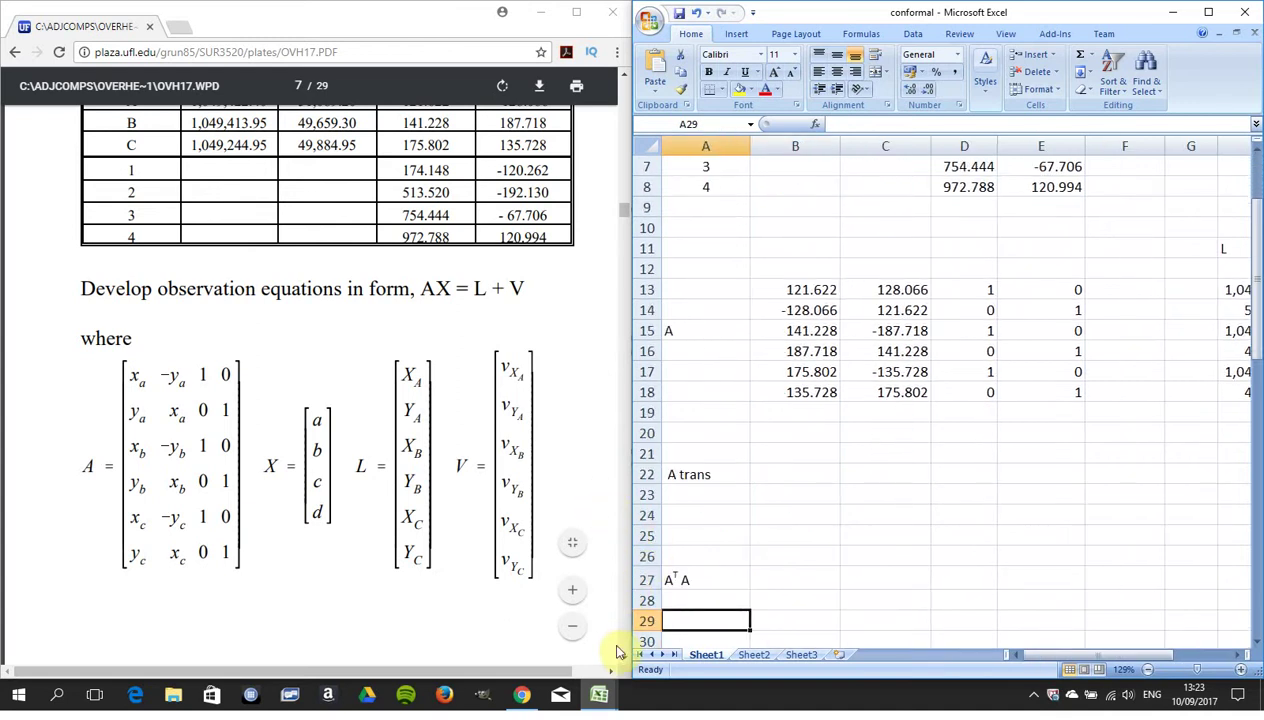
click(624, 660)
drag(624, 660, 624, 660)
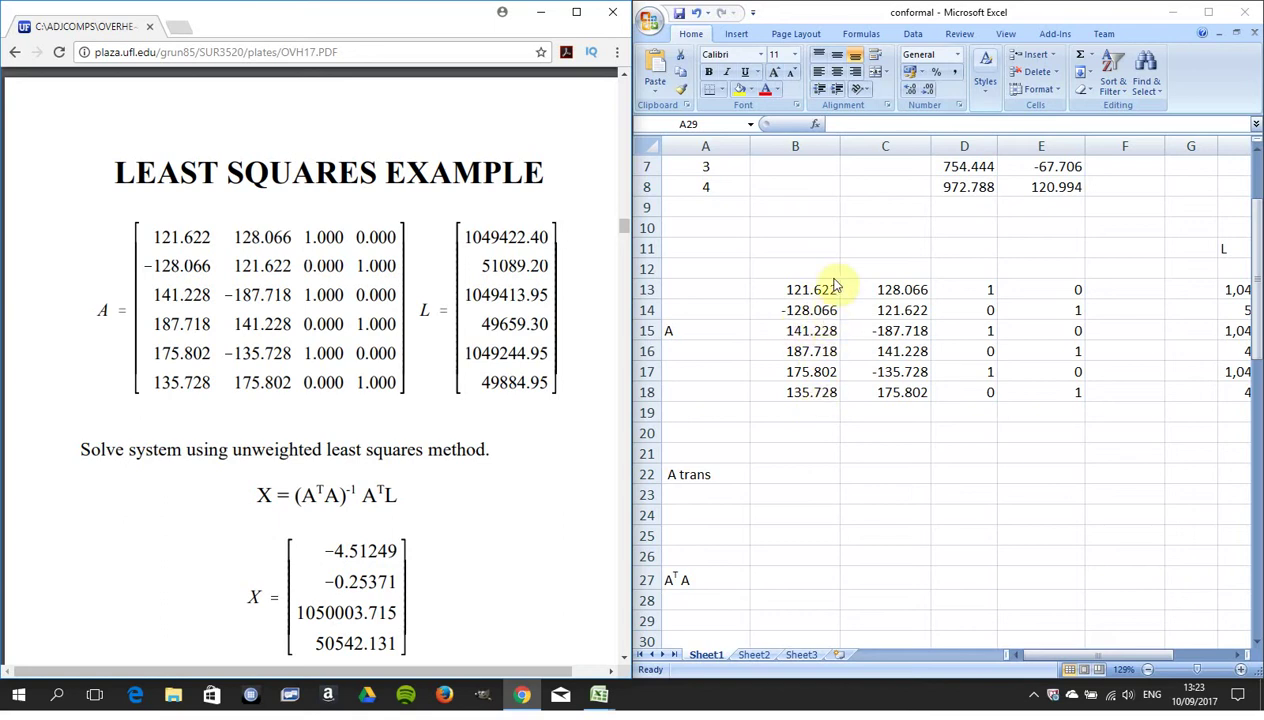
click(779, 453)
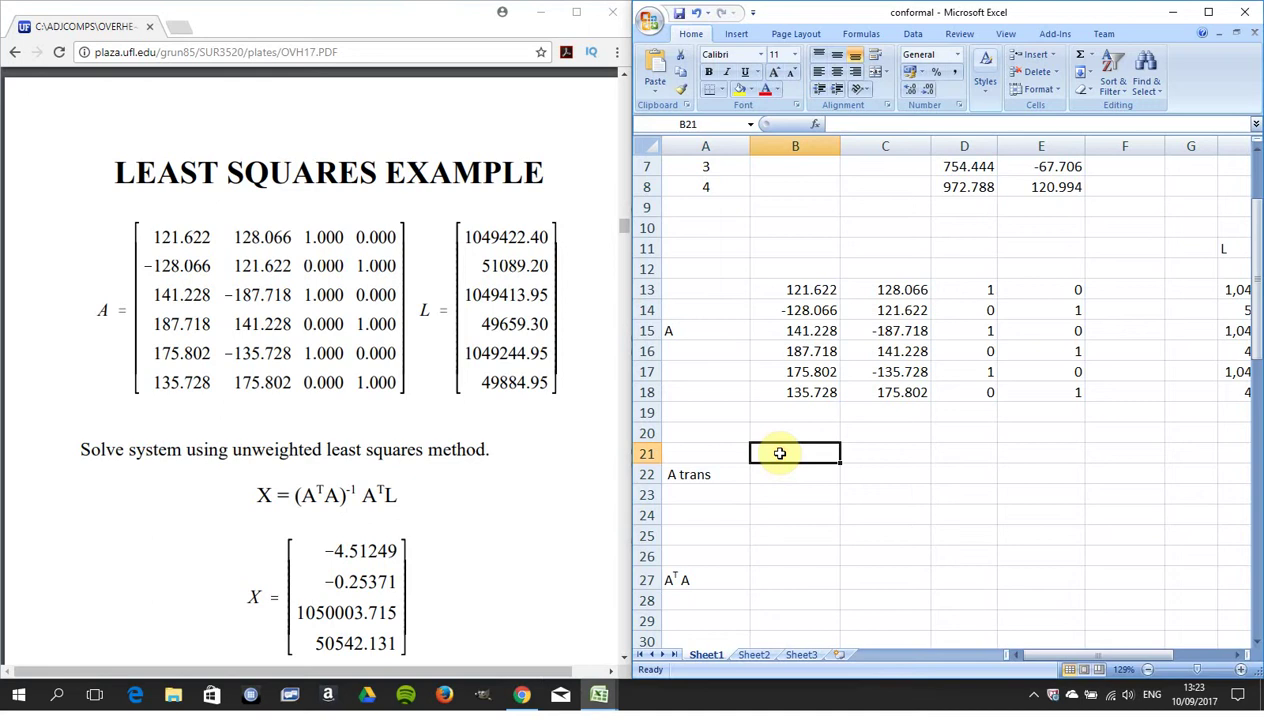
Fill B21:G24 with the array formula =TRANSPOSE(B13:E18)
drag(779, 453, 779, 515)
key(shift+Right)
key(shift+Right)
key(shift+Right)
key(shift+Right)
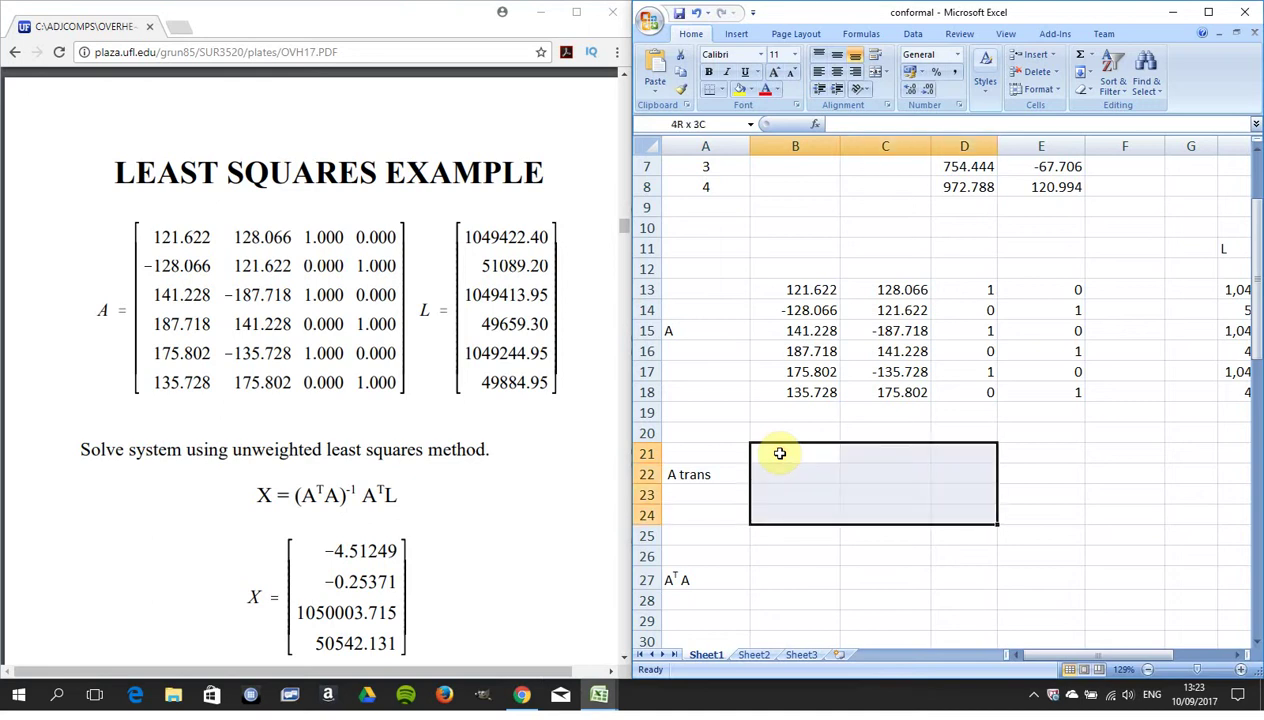
key(shift+Right)
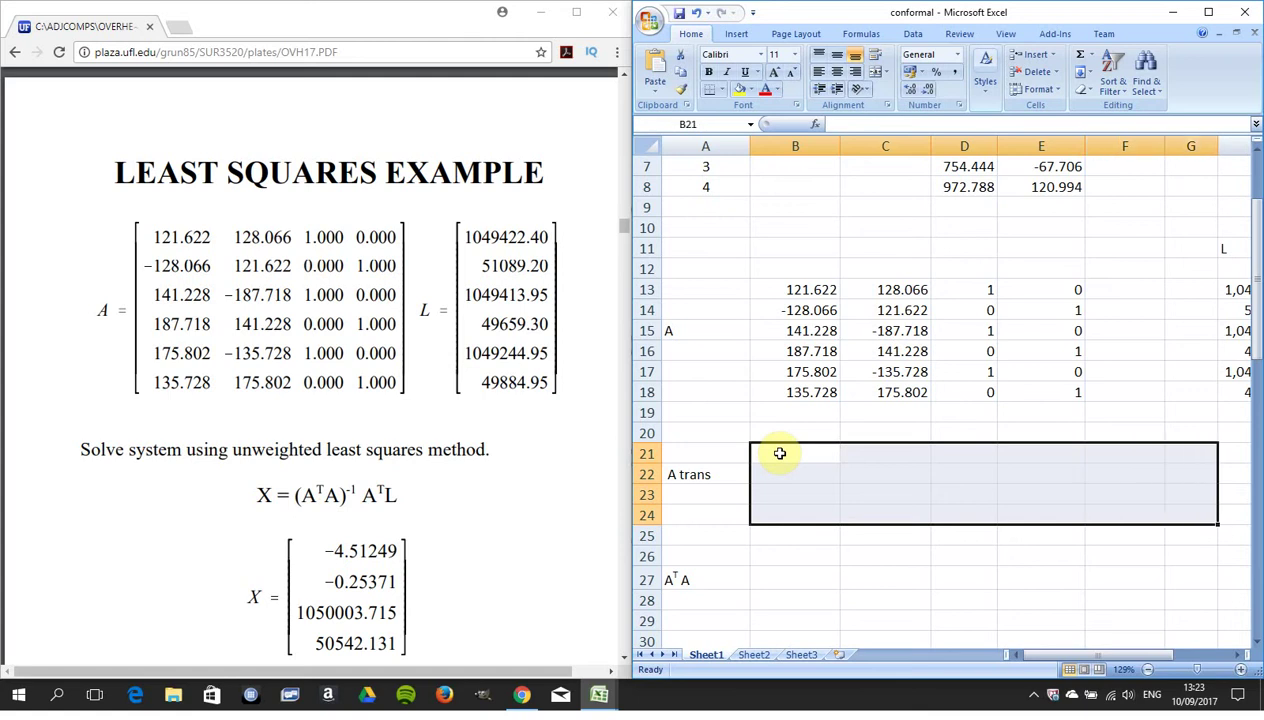
text(=t)
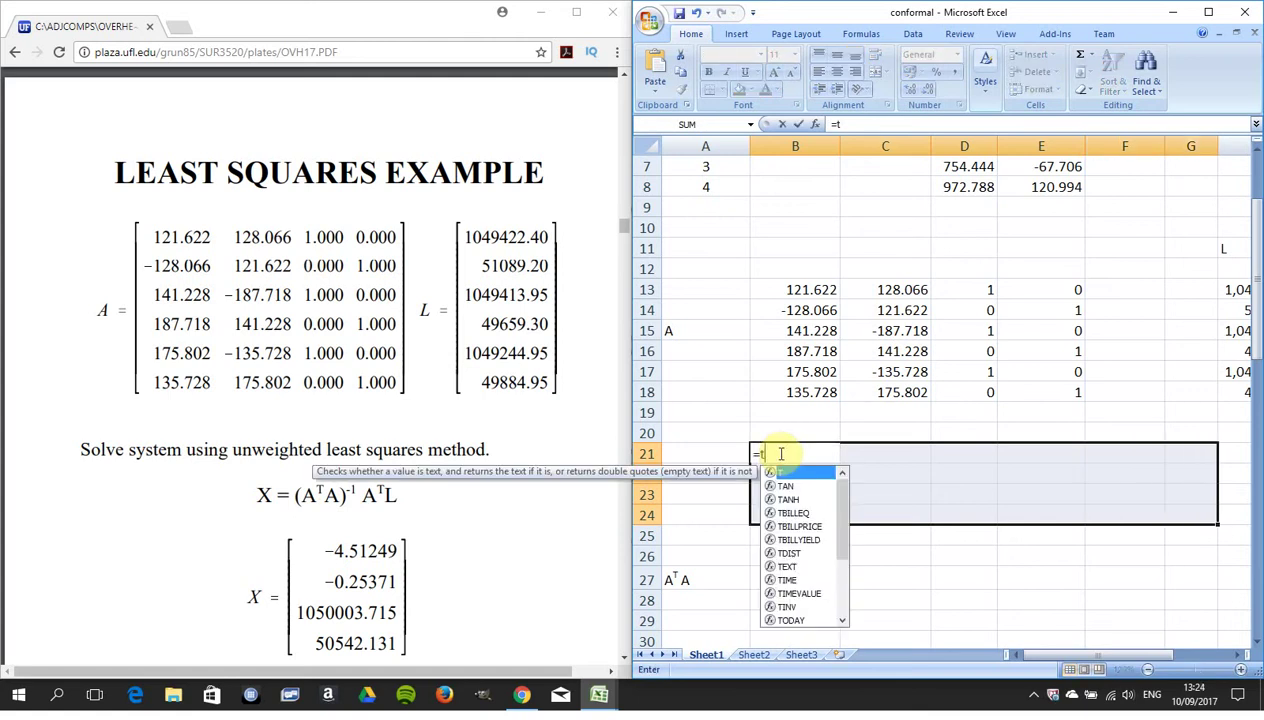
text(rans)
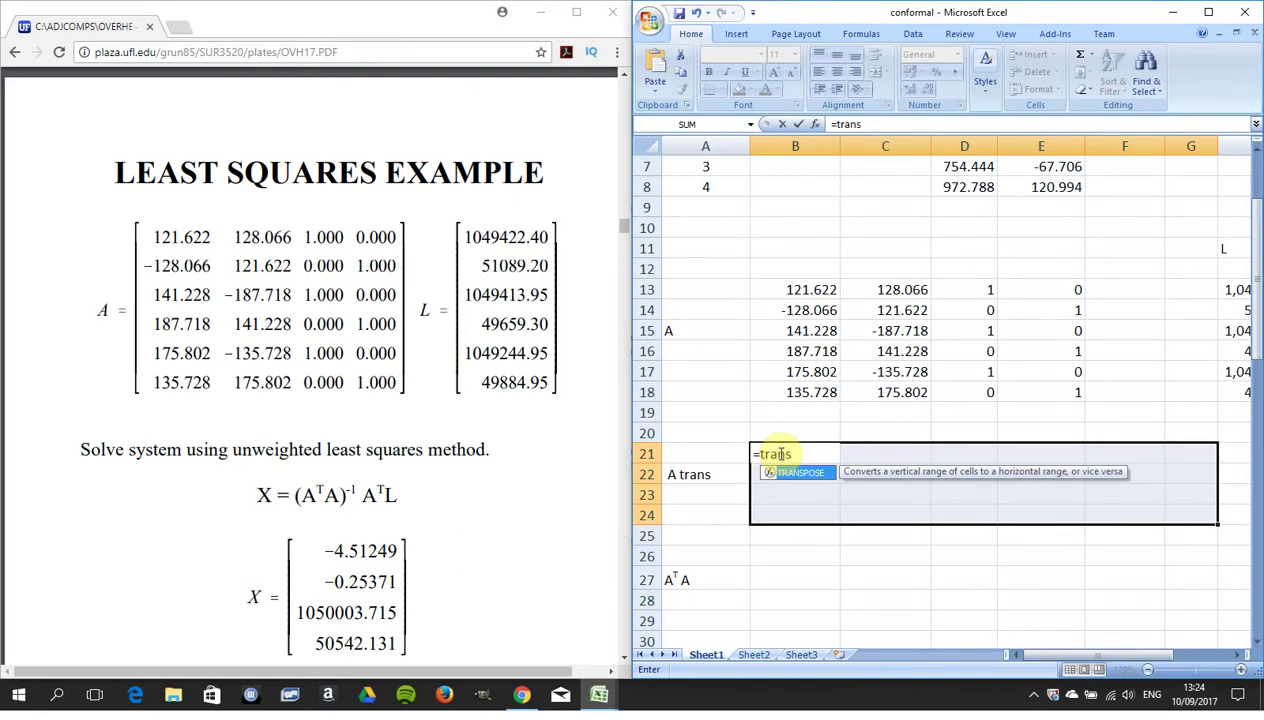
text(pose()
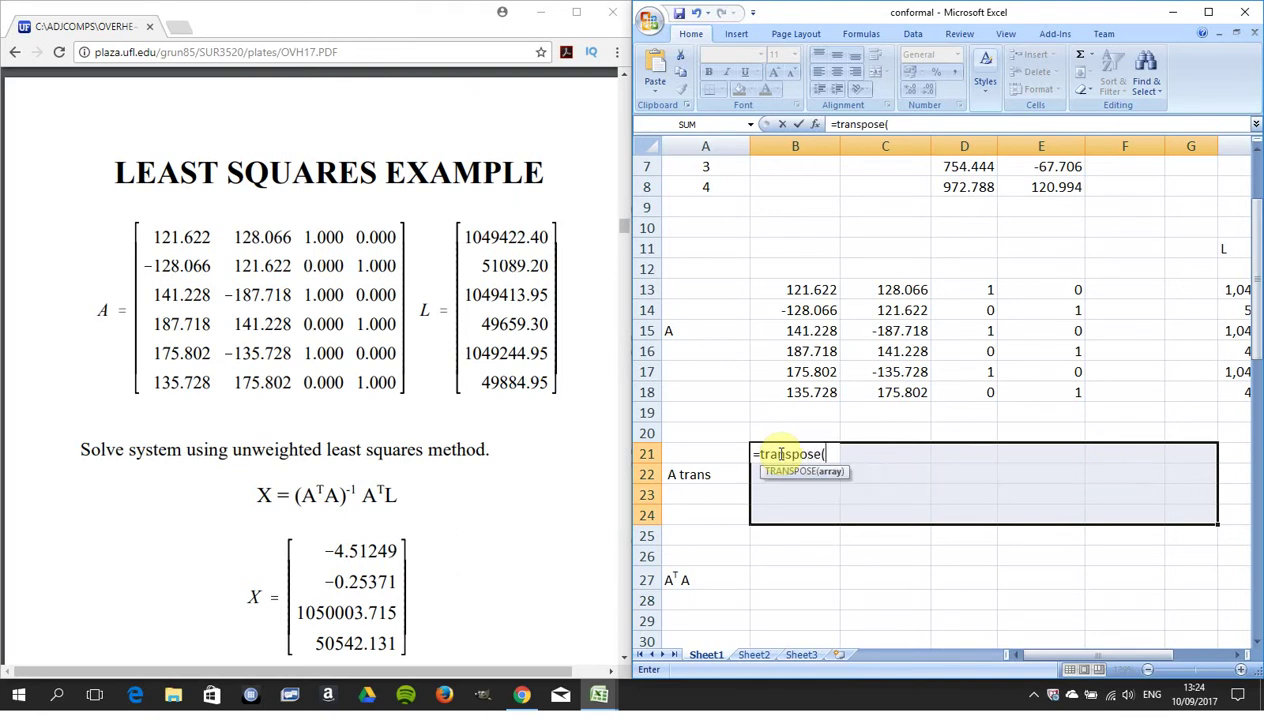
drag(793, 290, 1033, 383)
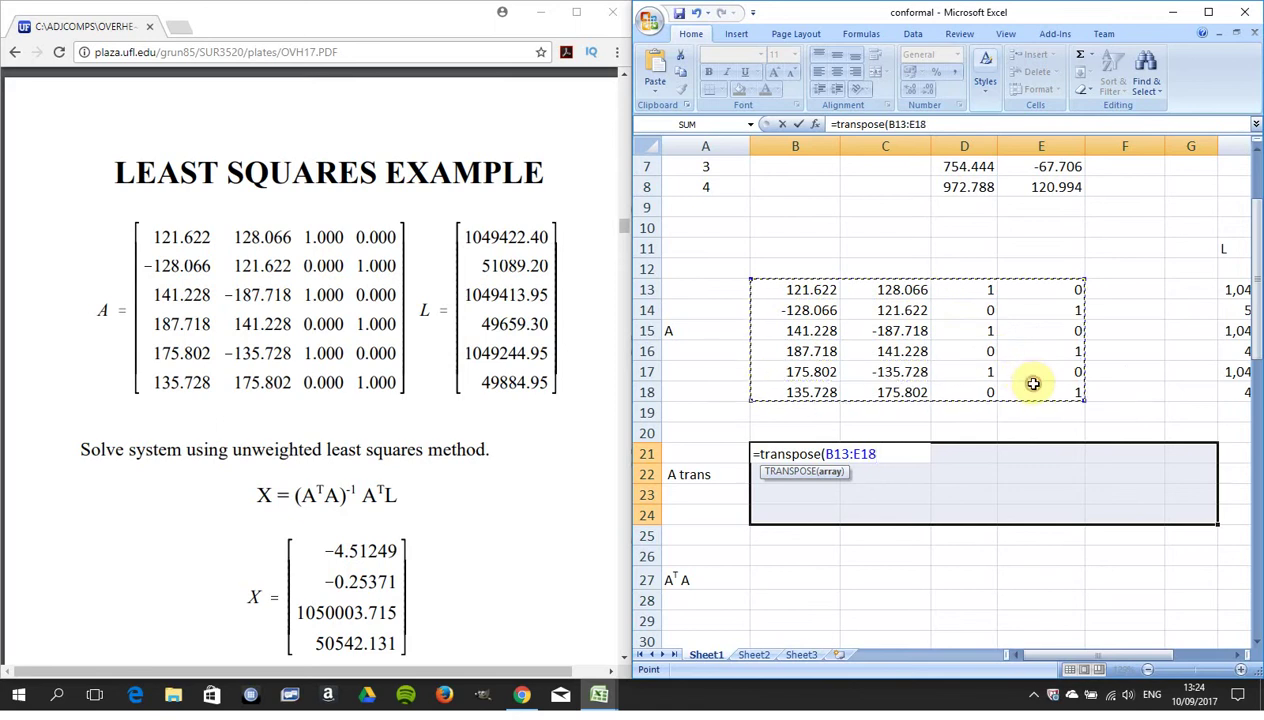
text())
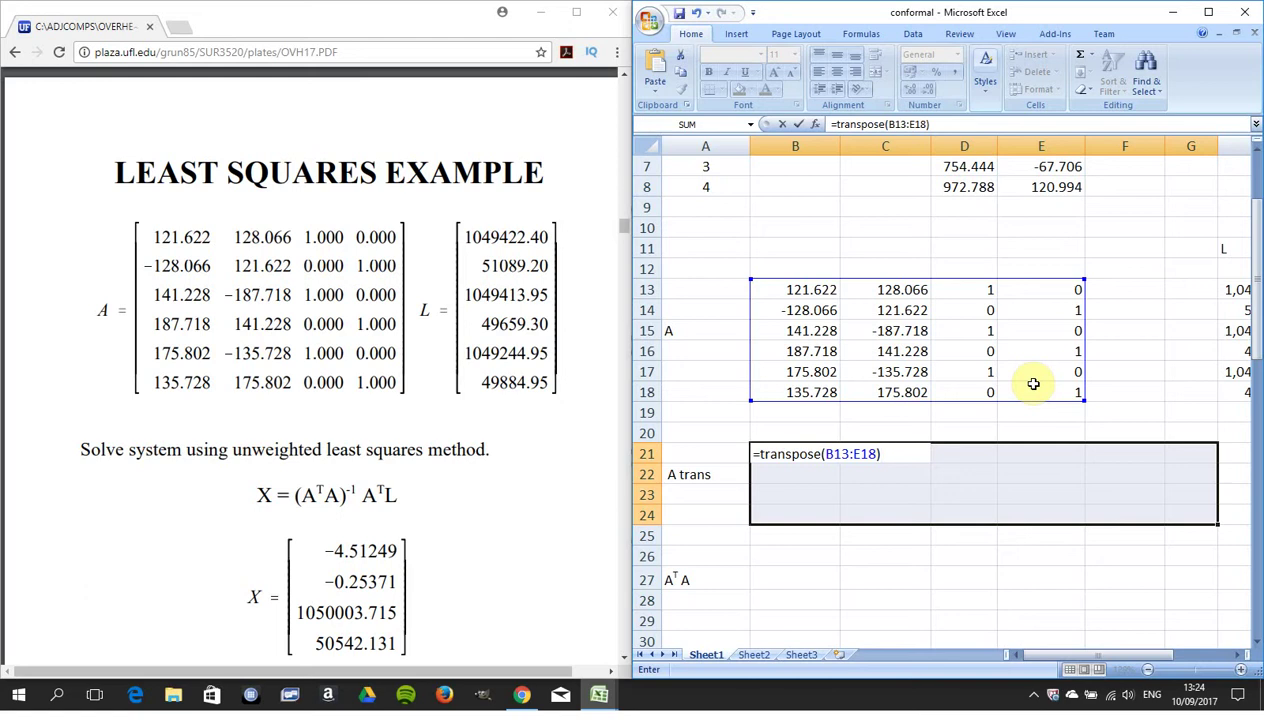
key(ctrl+shift+Return)
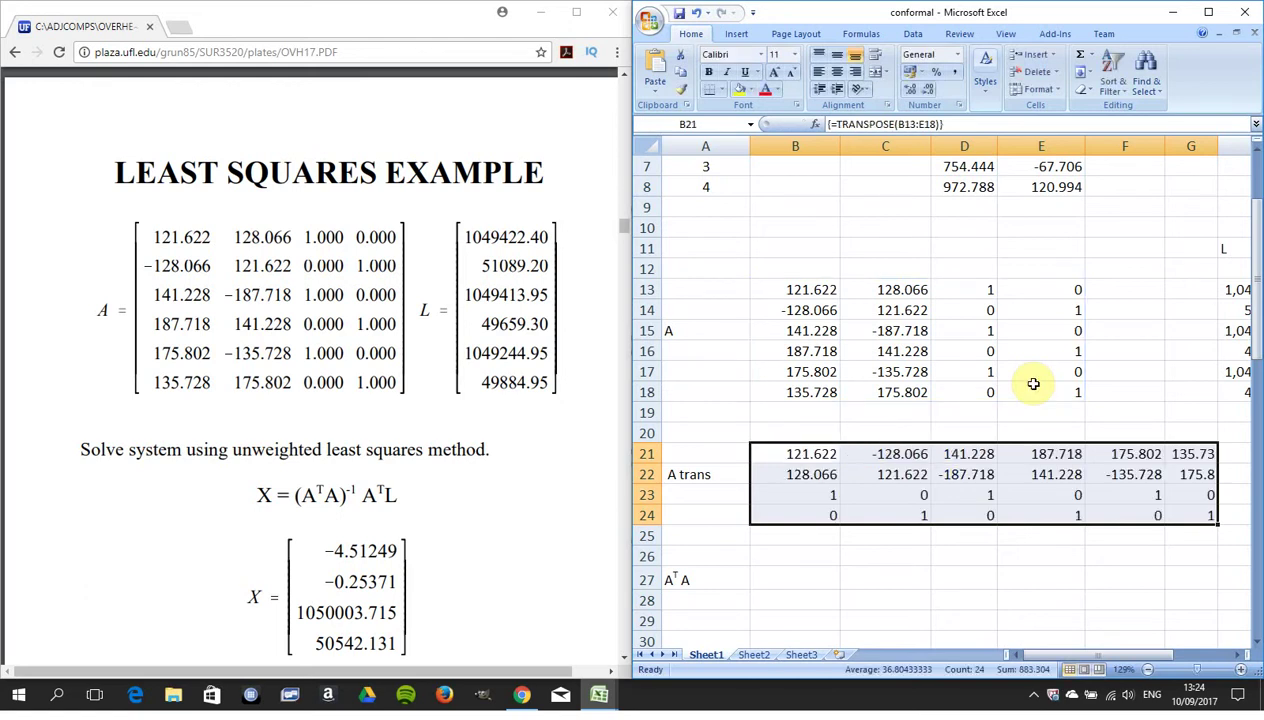
key(Down)
key(Down)
key(Down)
key(Down)
key(Down)
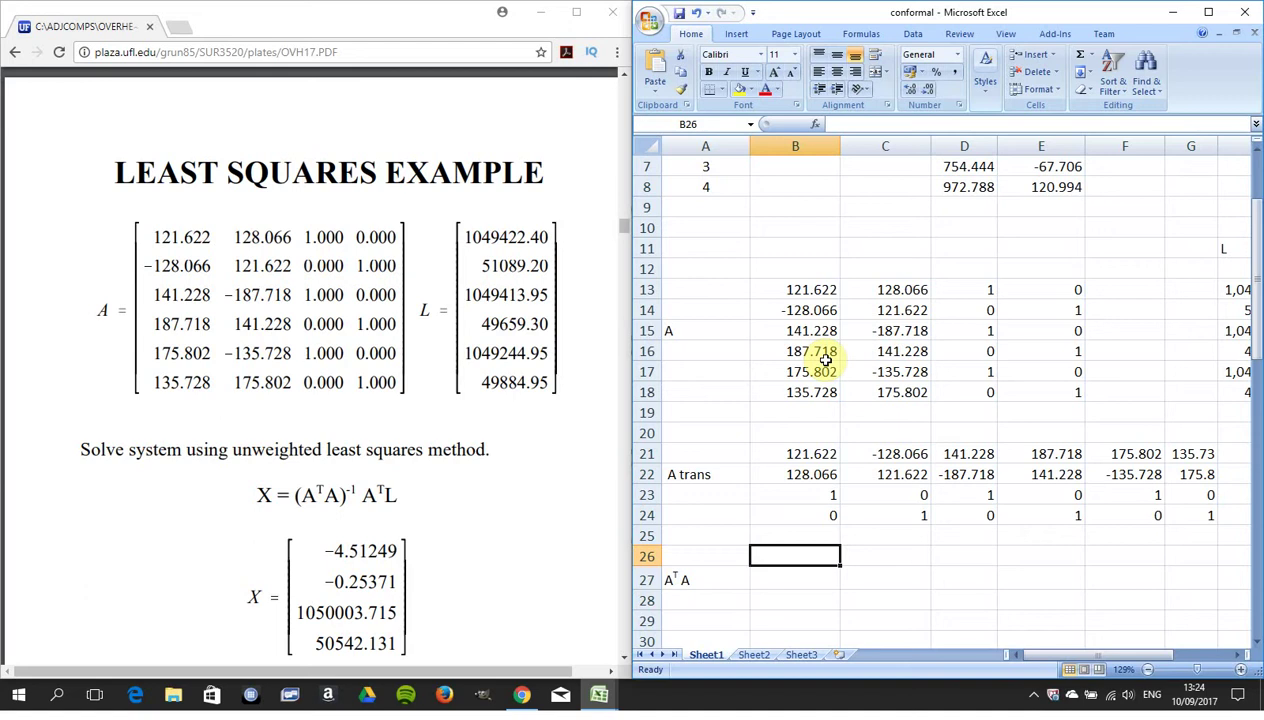
key(shift+Down)
key(shift+Down)
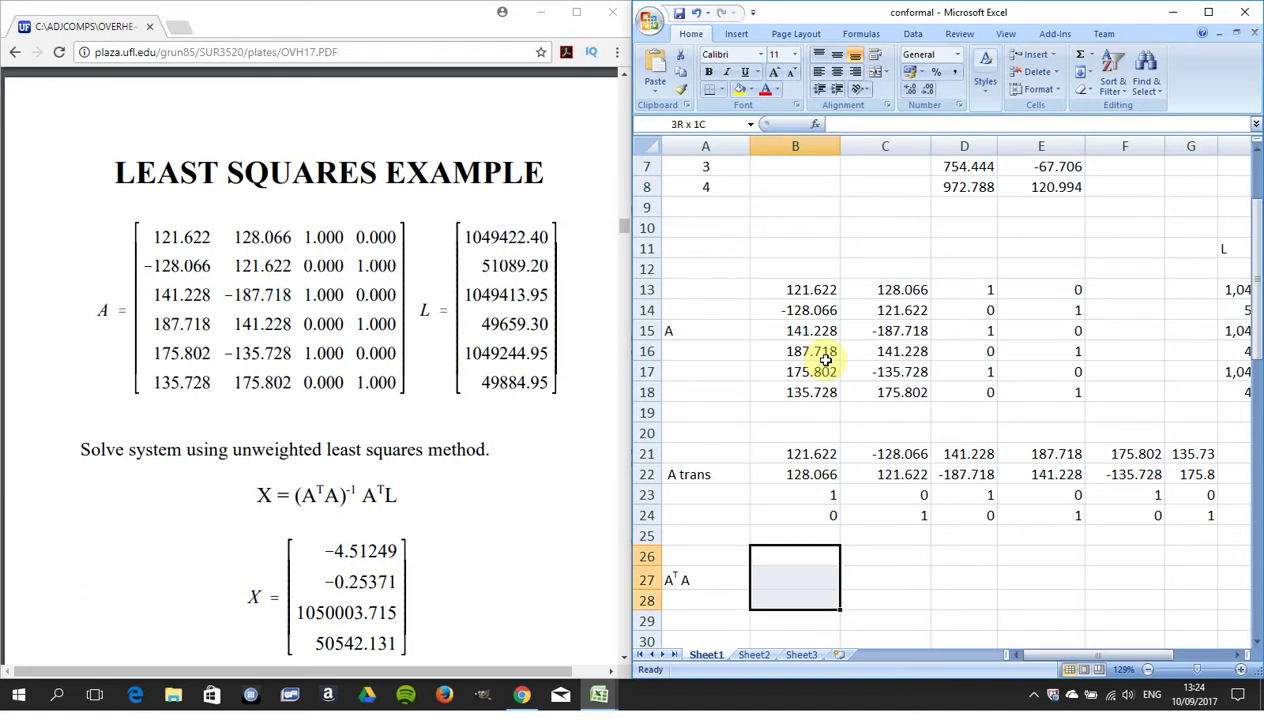
Enter =MMULT(B21:G24,B13:E18) as an array formula across B26:E29
key(shift+Down)
key(shift+Right)
key(shift+Right)
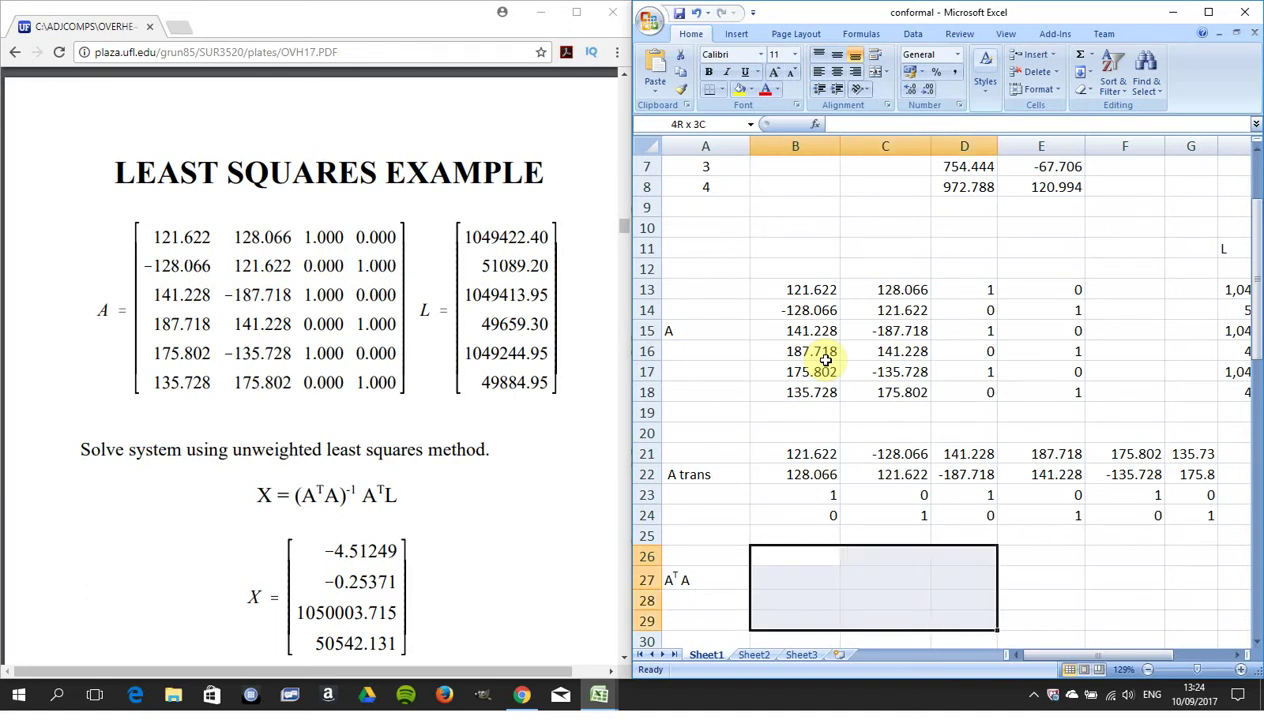
key(shift+Right)
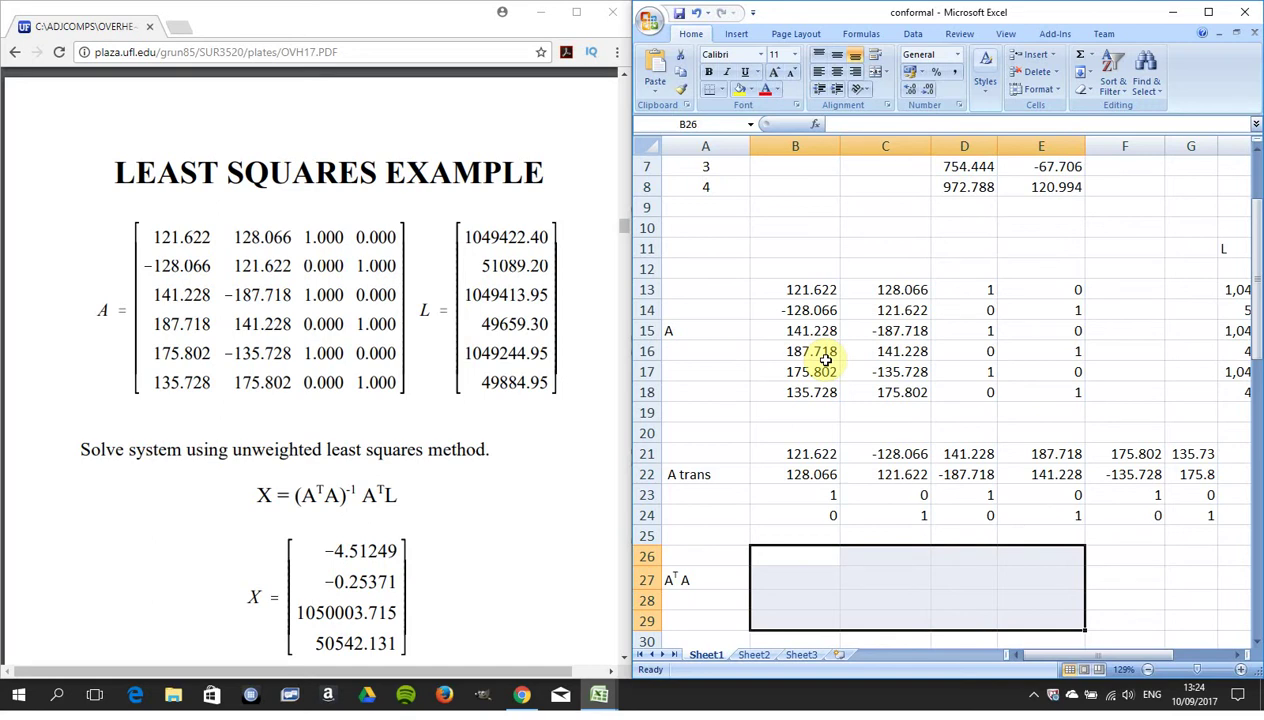
text(=mmult()
drag(793, 454, 1178, 510)
text(,)
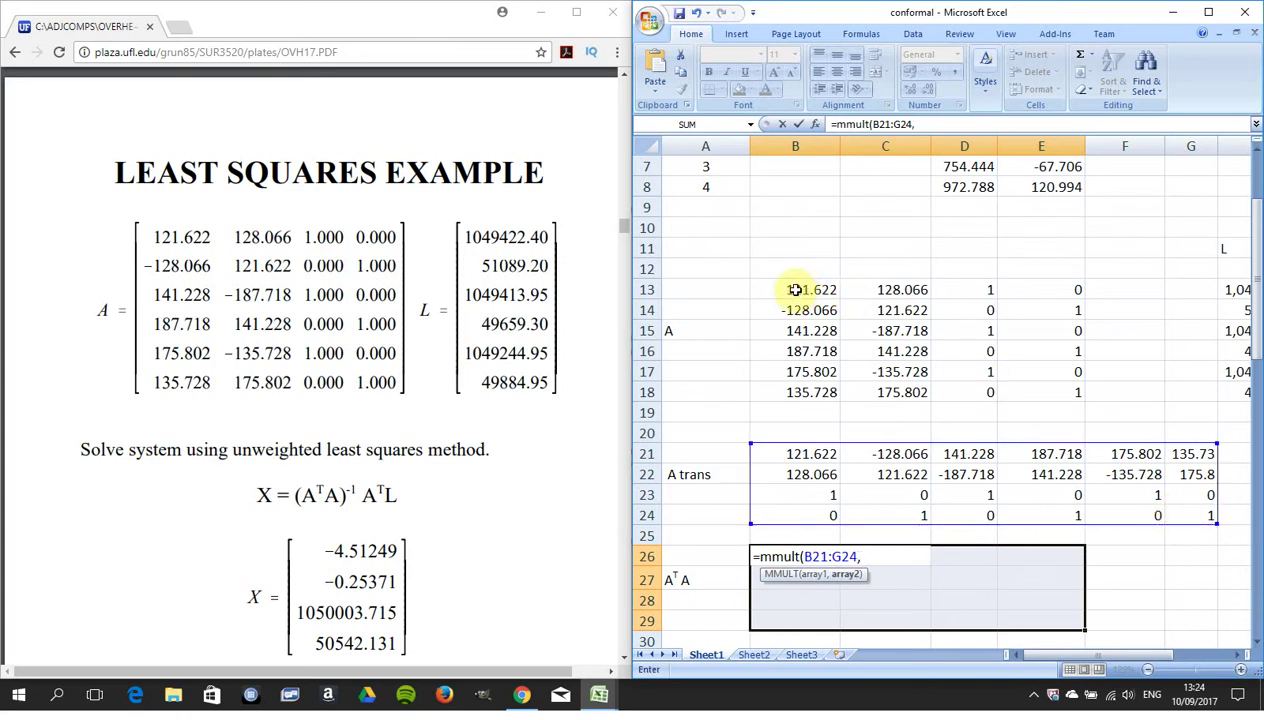
drag(792, 290, 1040, 394)
text())
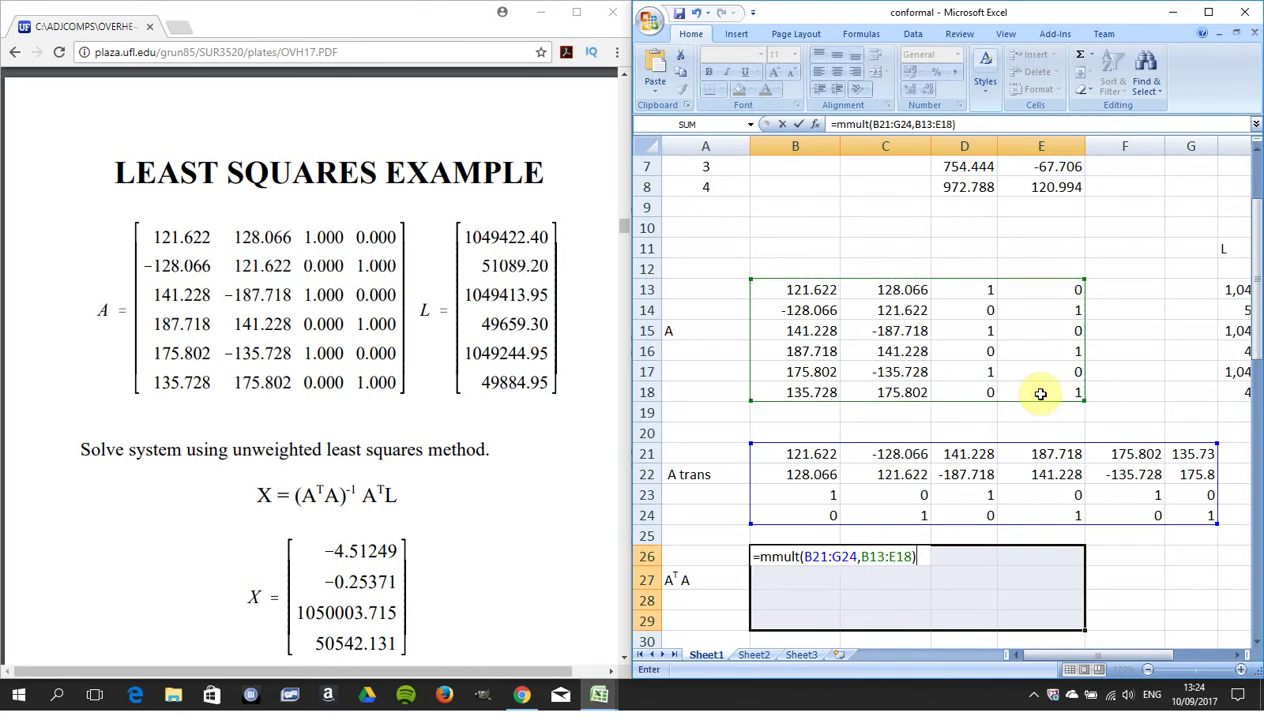
key(ctrl+shift+Return)
key(Down)
key(Down)
key(Down)
key(Down)
key(Down)
key(Down)
key(Down)
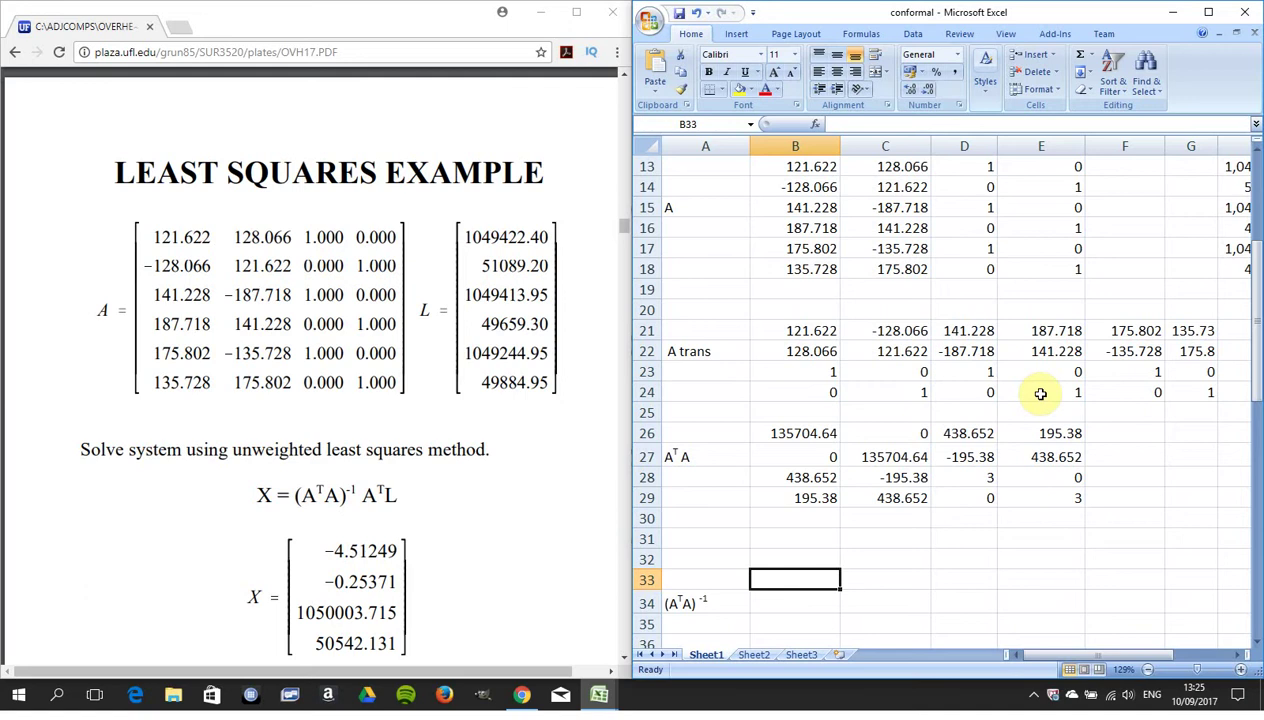
Enter =MINVERSE(B26:E29) as an array formula filling B33:E36
key(shift+Right)
key(shift+Right)
key(shift+Right)
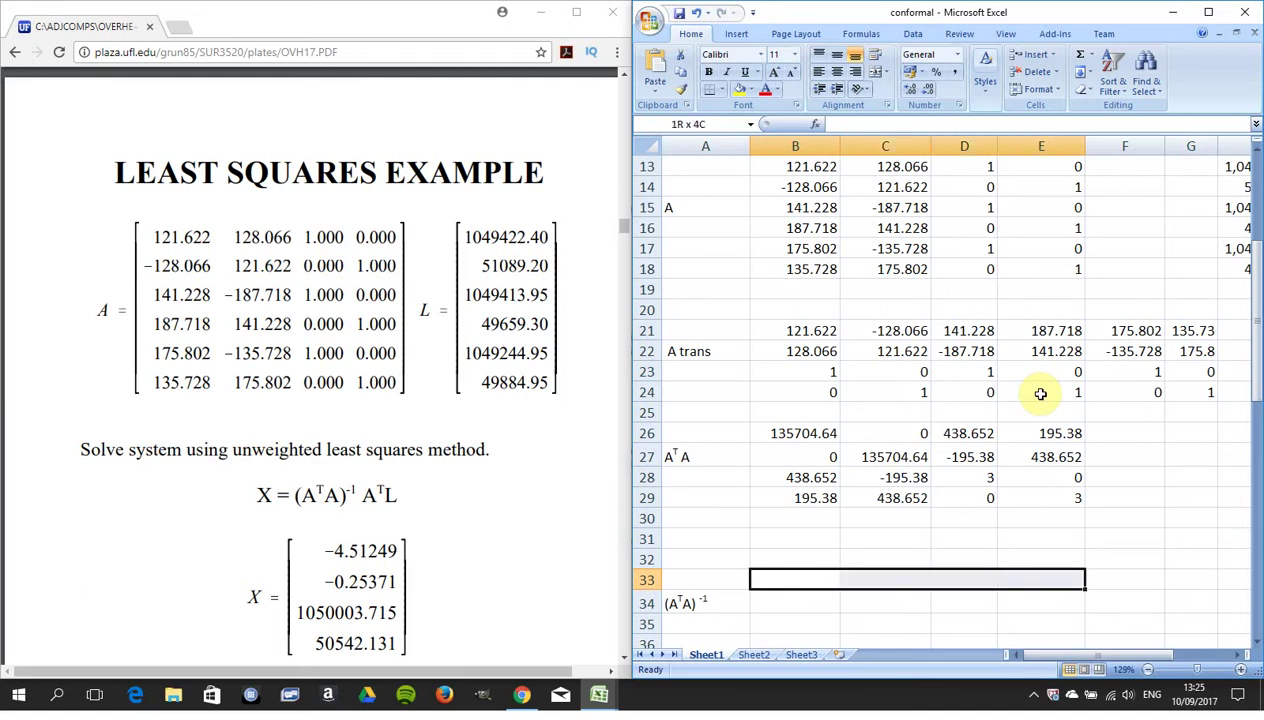
key(shift+Down)
key(shift+Down)
key(shift+Down)
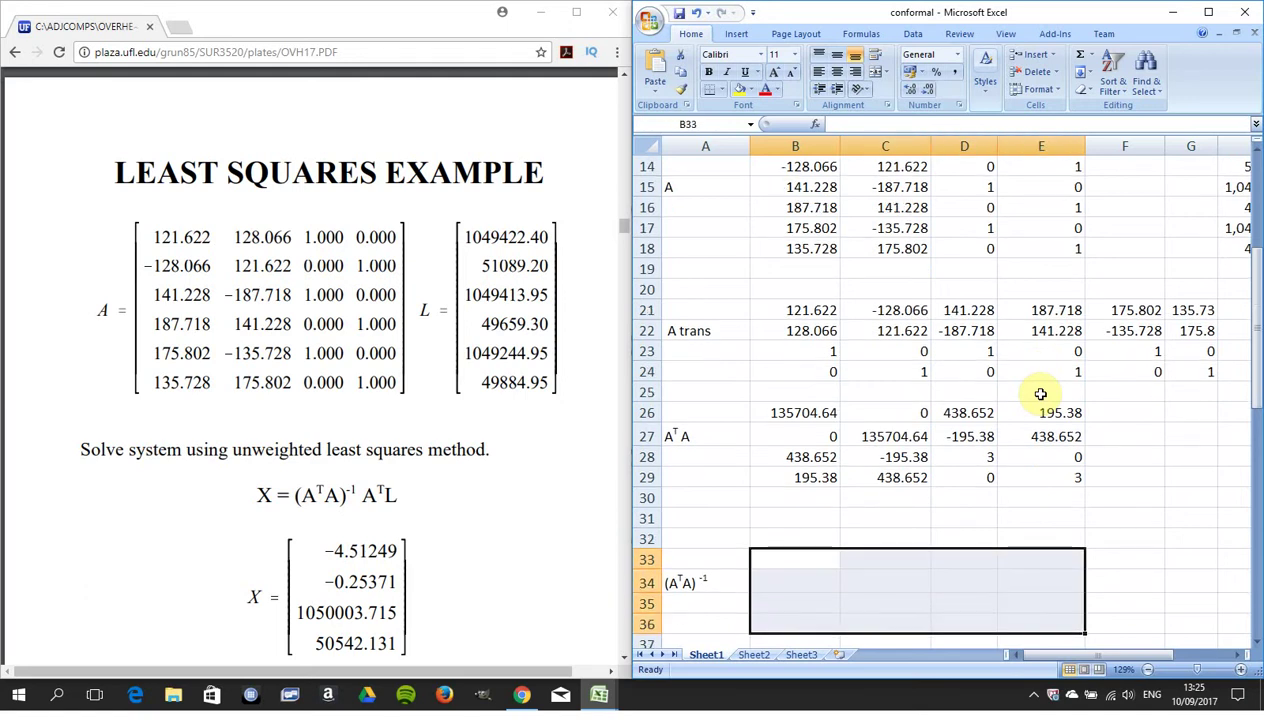
text(=m)
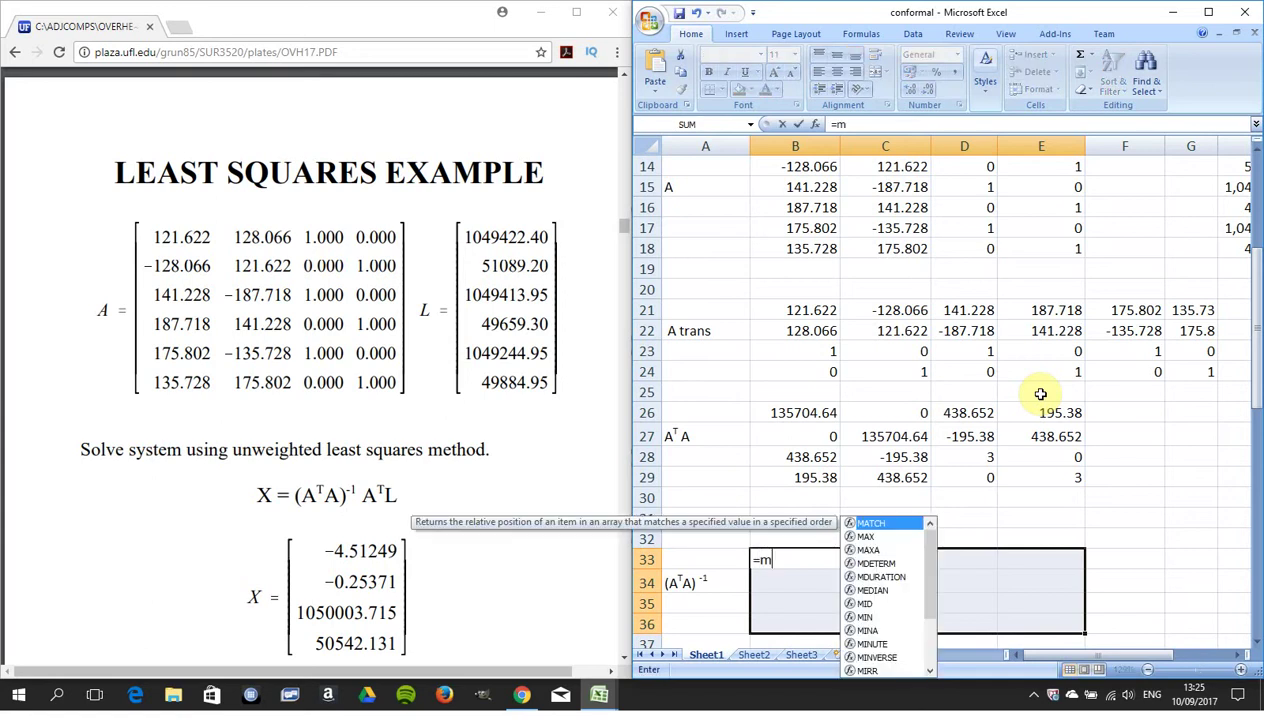
text(inverse()
drag(791, 407, 1016, 469)
text())
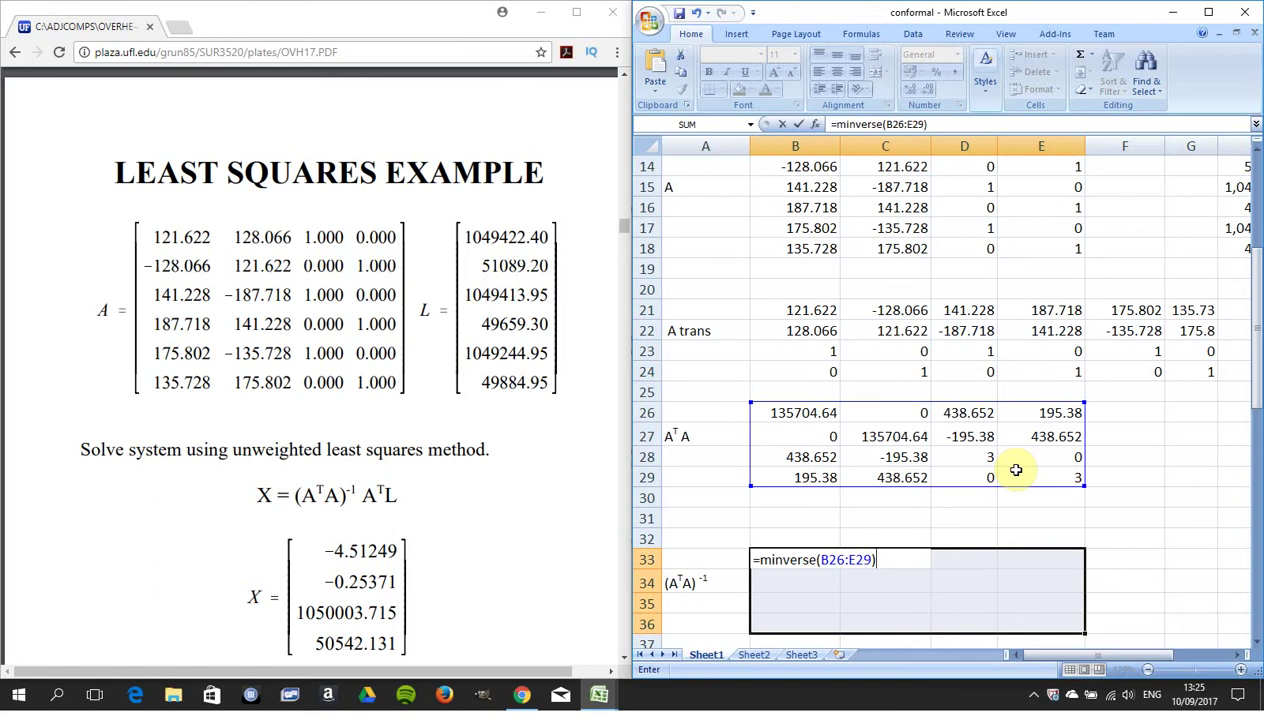
key(ctrl+shift+Return)
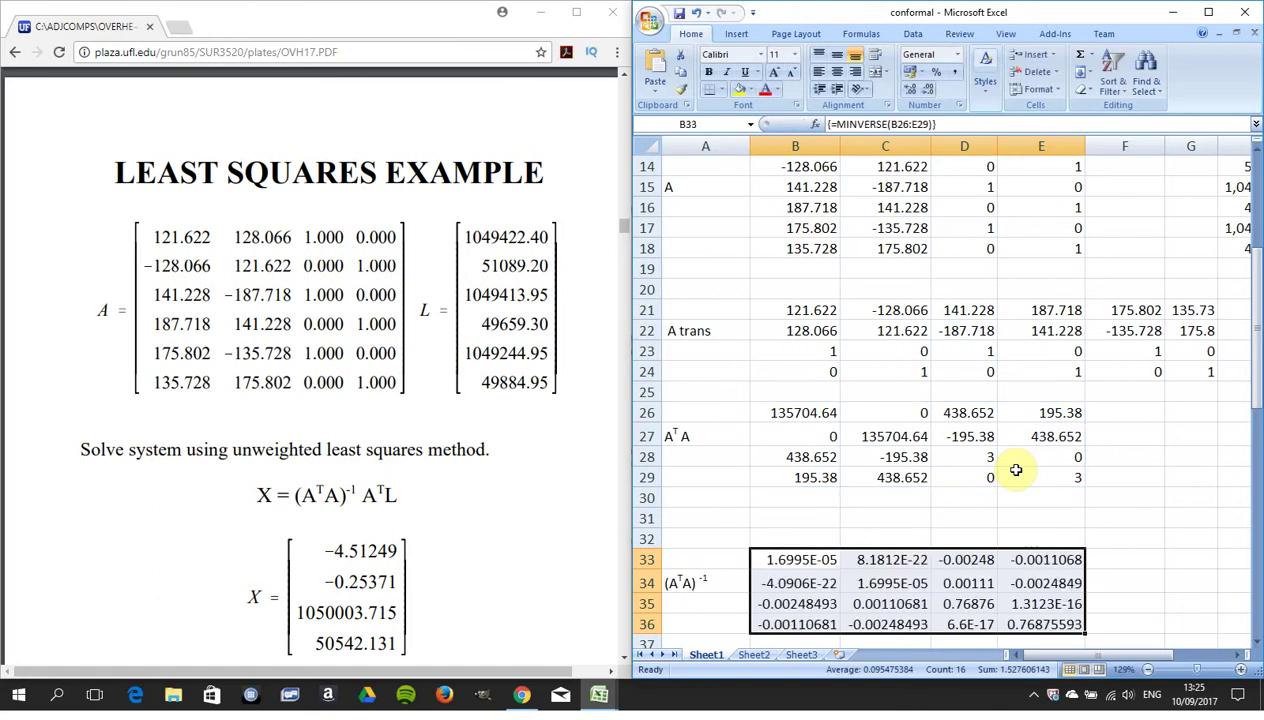
key(Down)
key(Down)
key(Down)
key(Down)
key(Down)
key(Down)
key(Down)
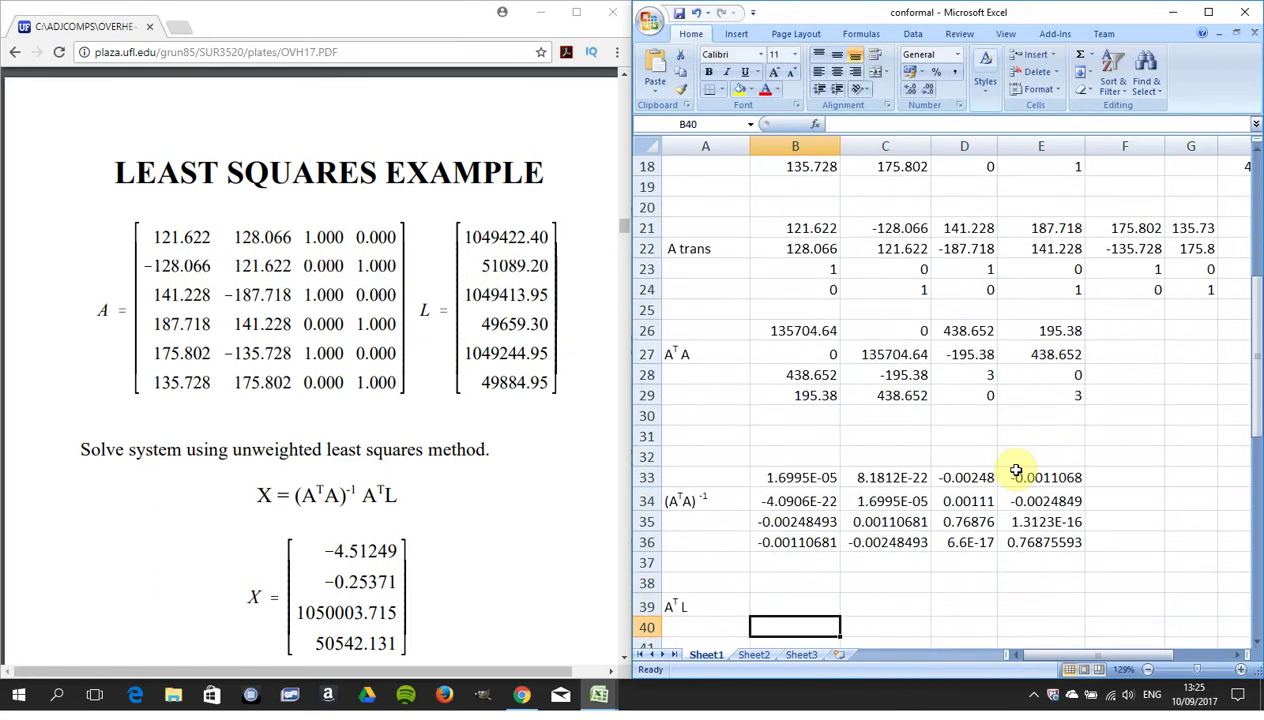
key(Up)
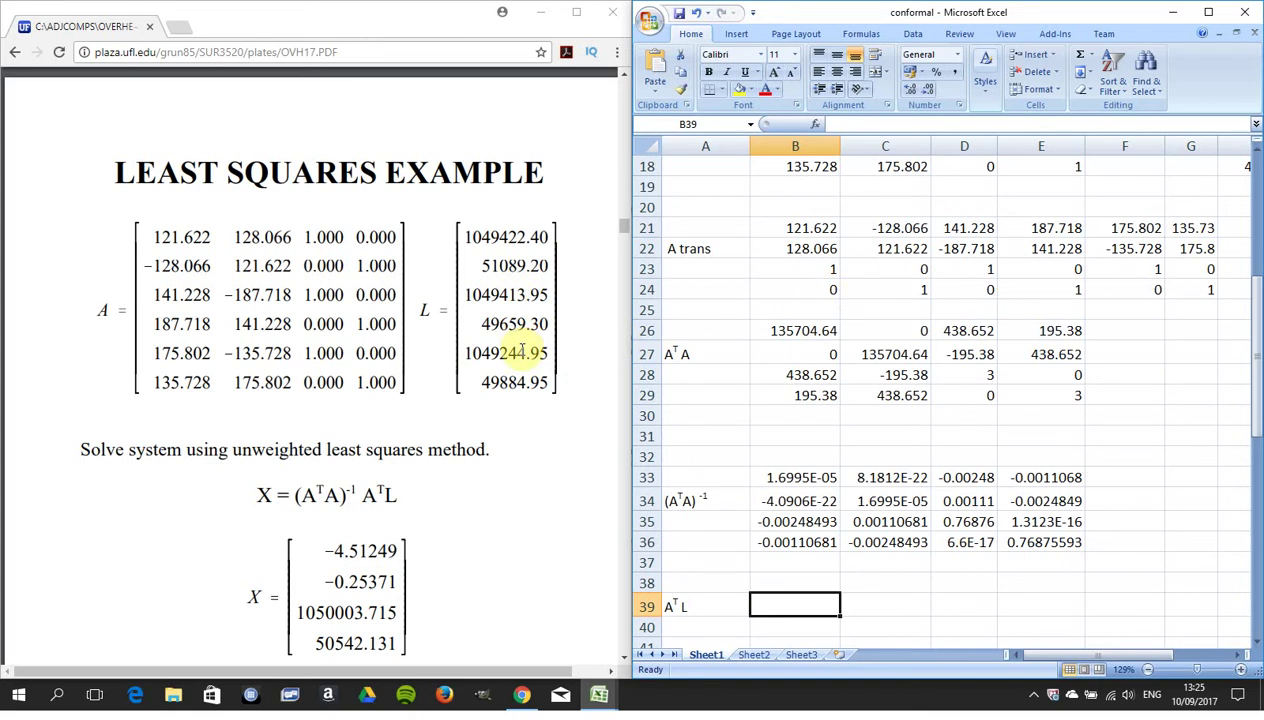
Enter =MMULT(B21:G24,H13:H18) as an array formula in B39:B42
key(shift+Down)
key(shift+Down)
key(shift+Down)
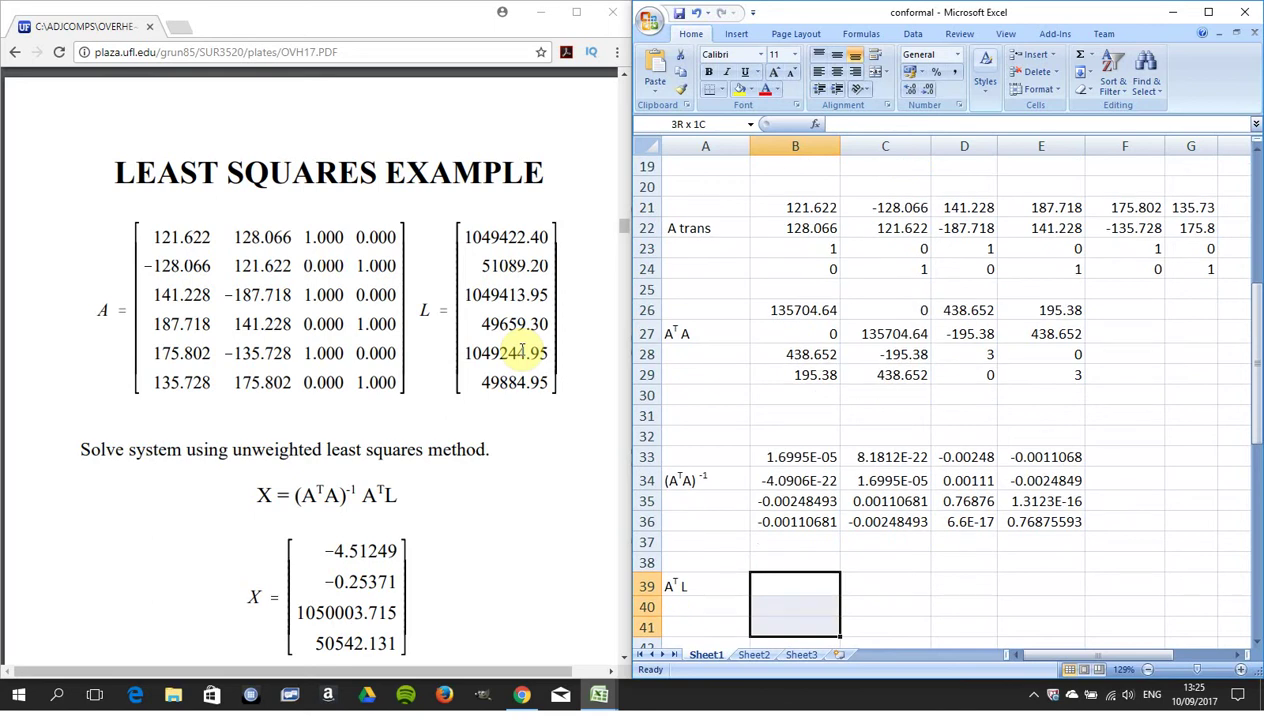
text(=mm)
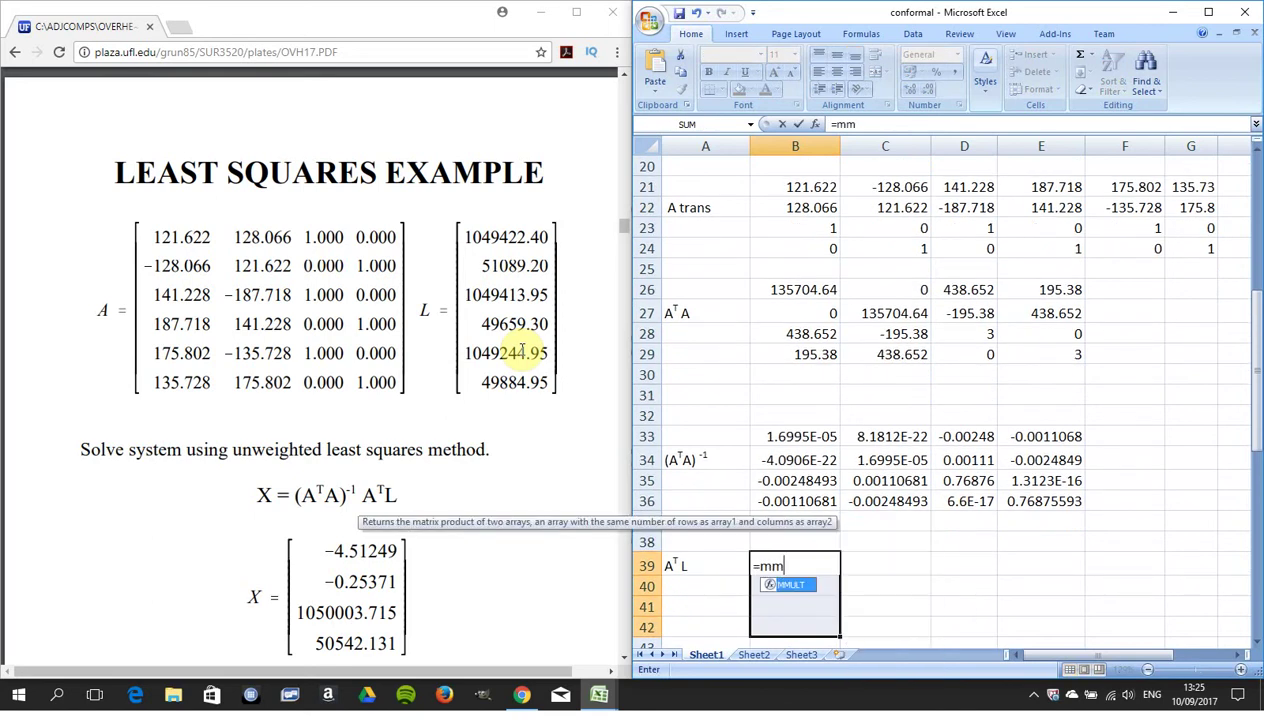
text(ult()
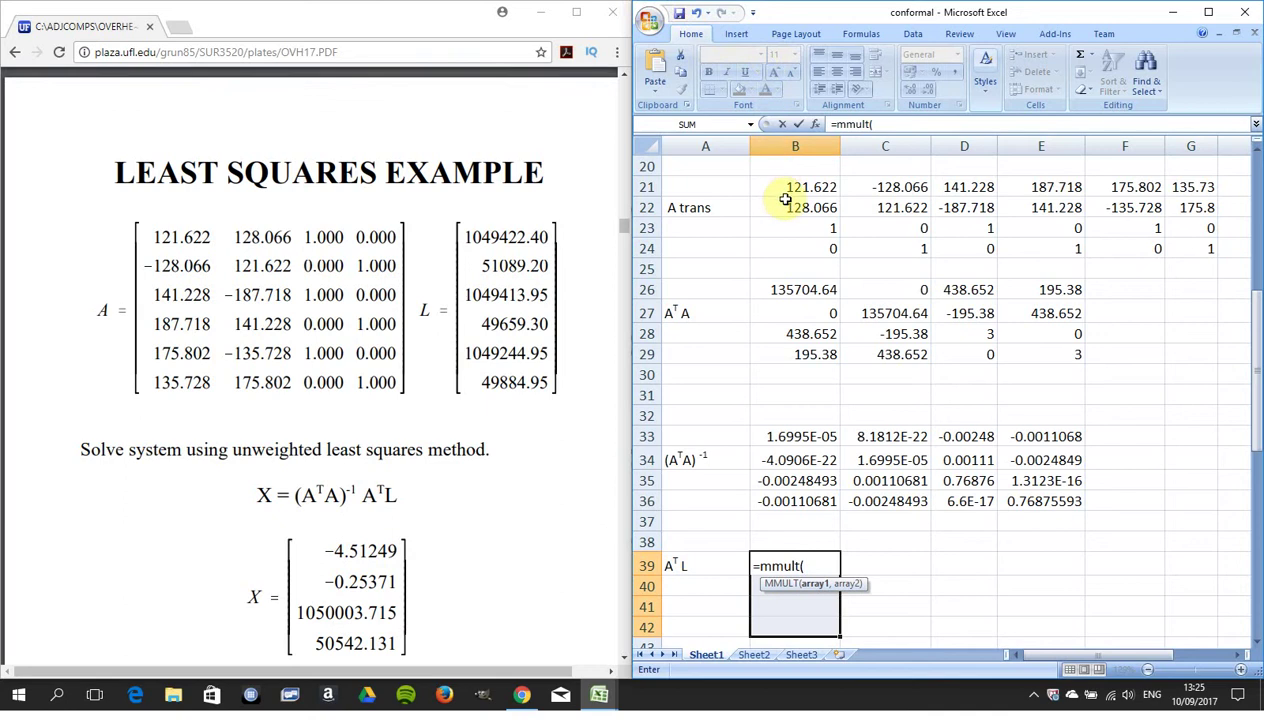
drag(785, 199, 1168, 245)
text(,)
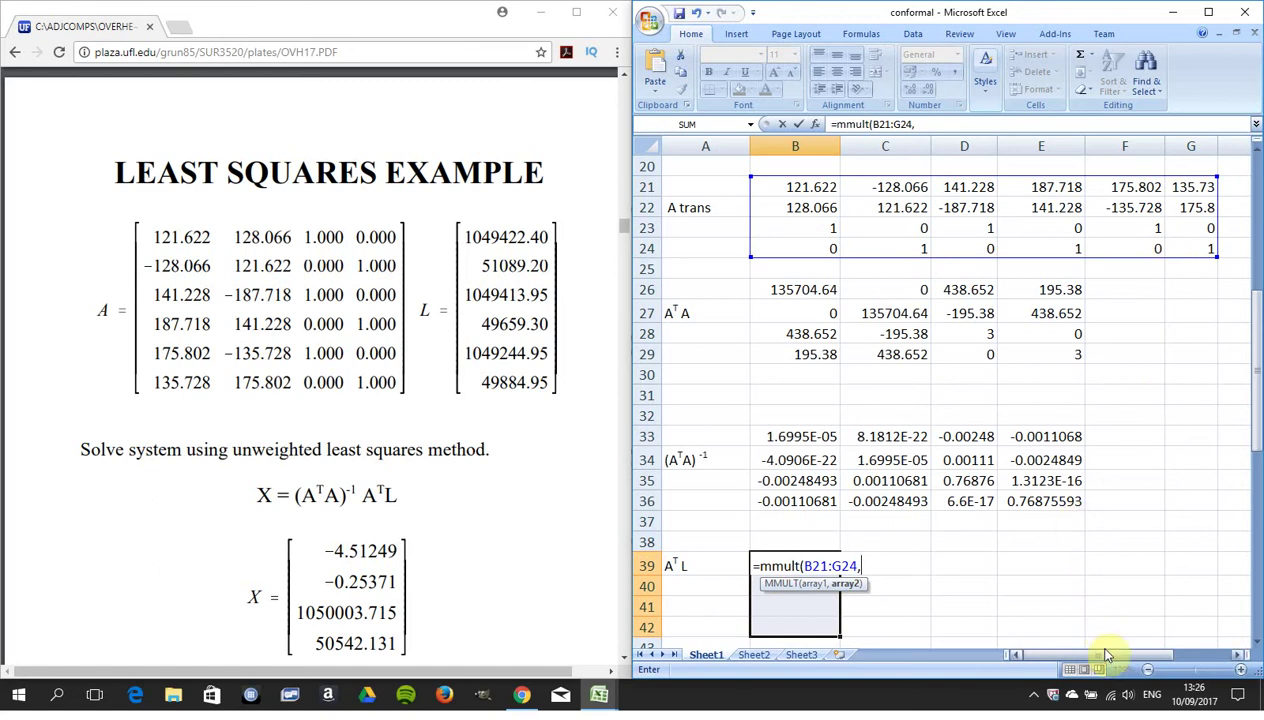
drag(1106, 656, 1157, 655)
drag(1258, 438, 1258, 396)
click(1003, 207)
drag(1003, 207, 1003, 302)
text())
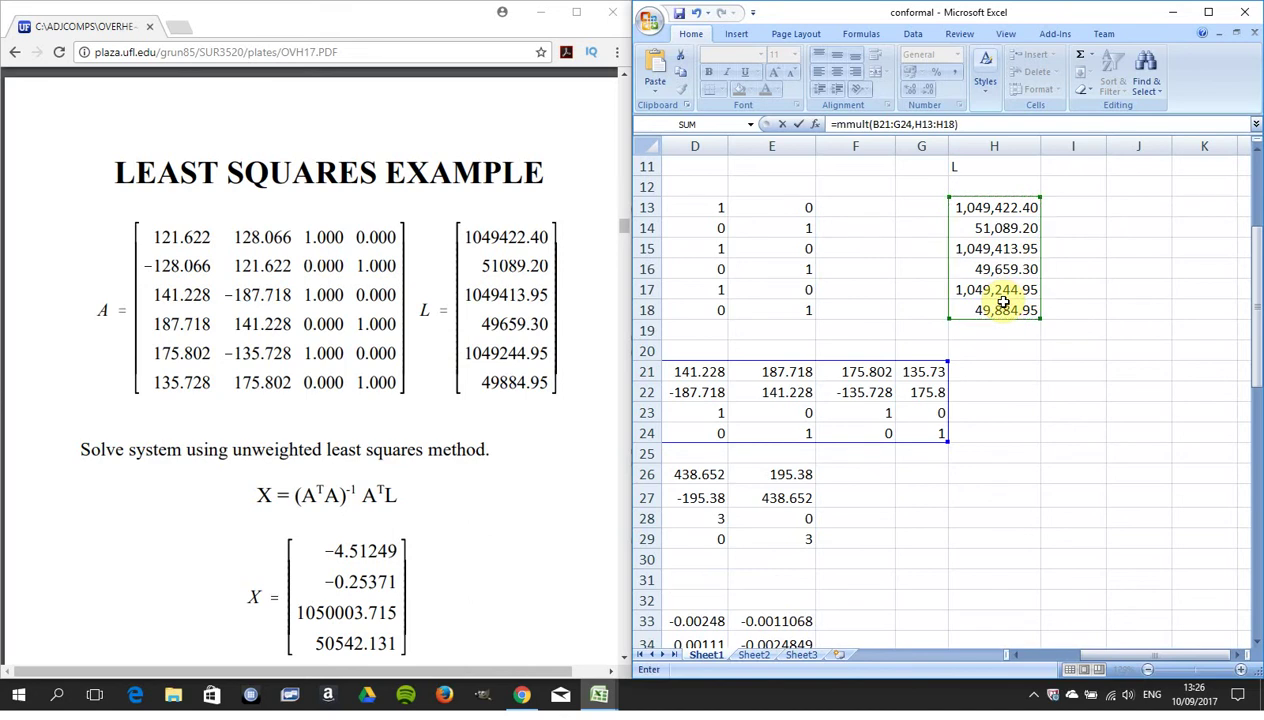
key(ctrl+shift+Return)
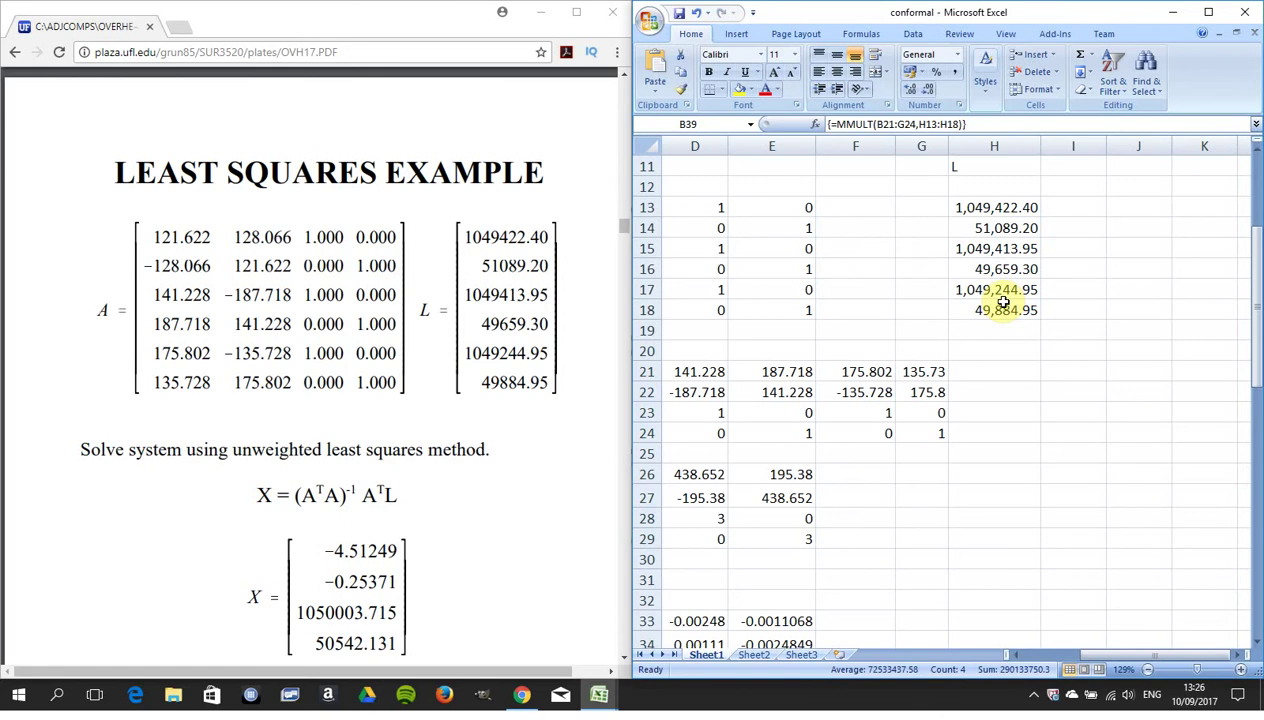
key(Left)
key(Down)
key(Down)
key(Down)
key(Down)
key(Down)
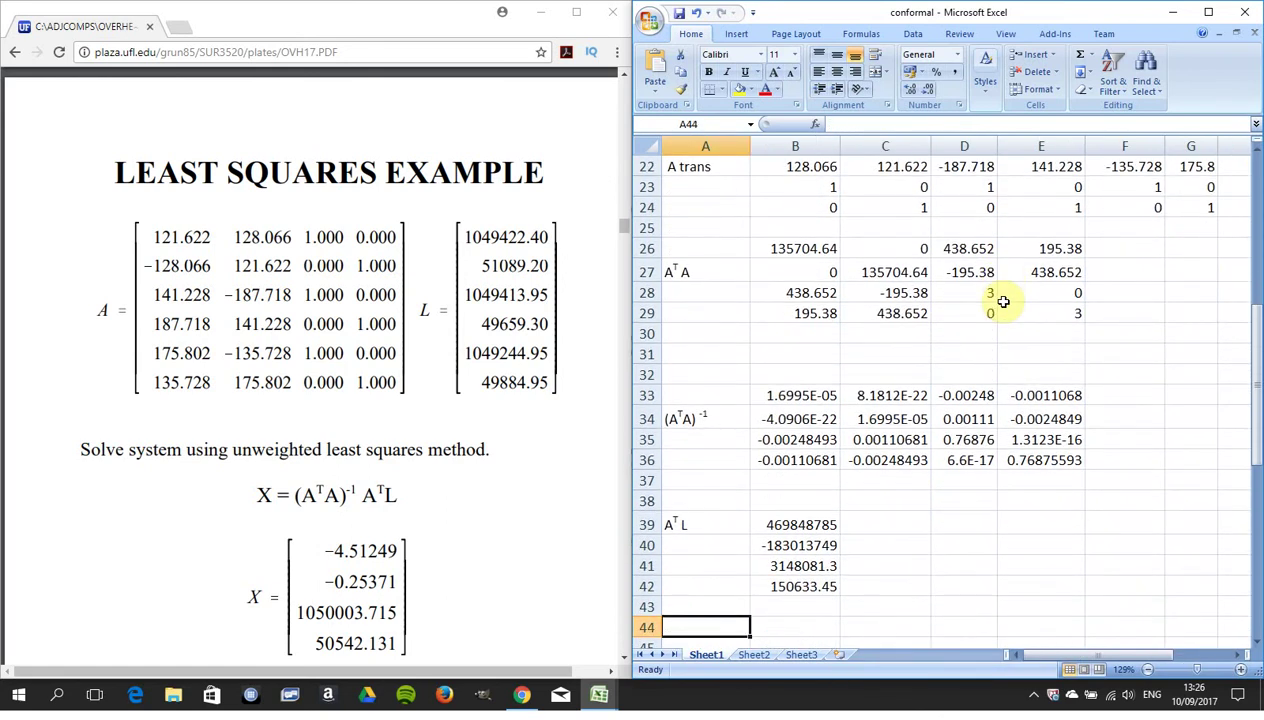
key(Up)
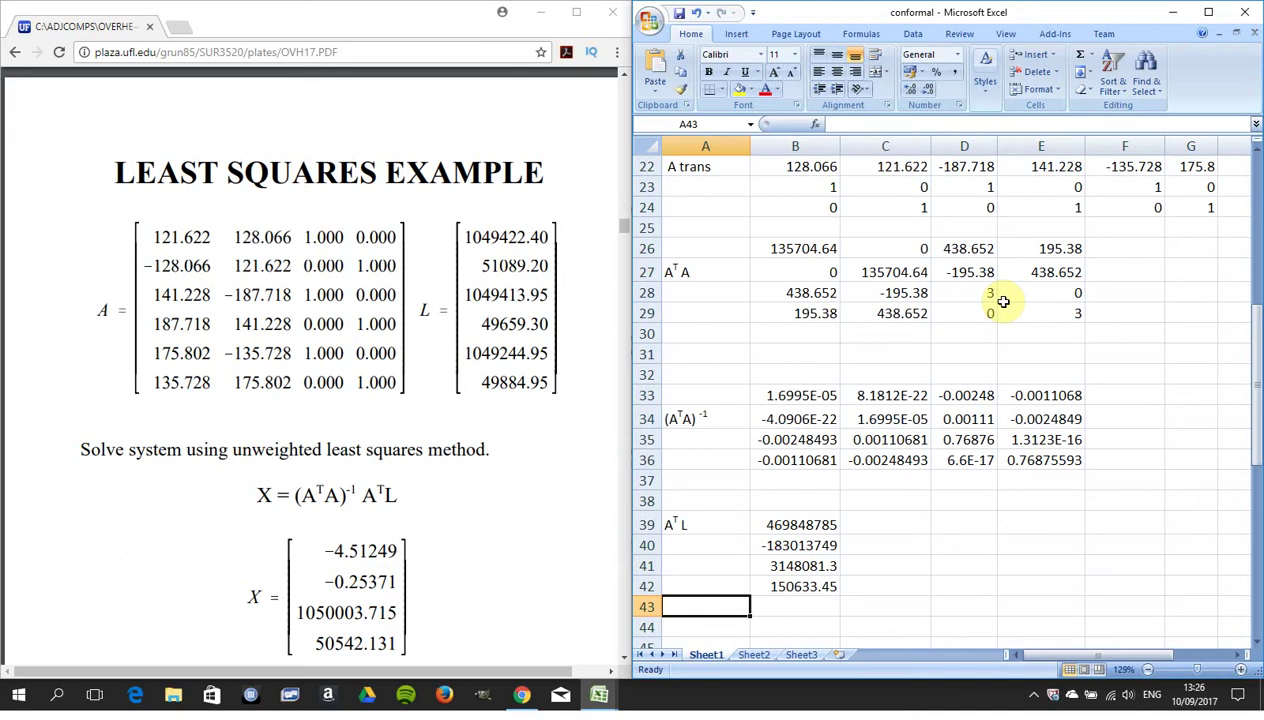
key(Down)
key(Down)
key(Down)
key(Down)
key(Down)
key(Down)
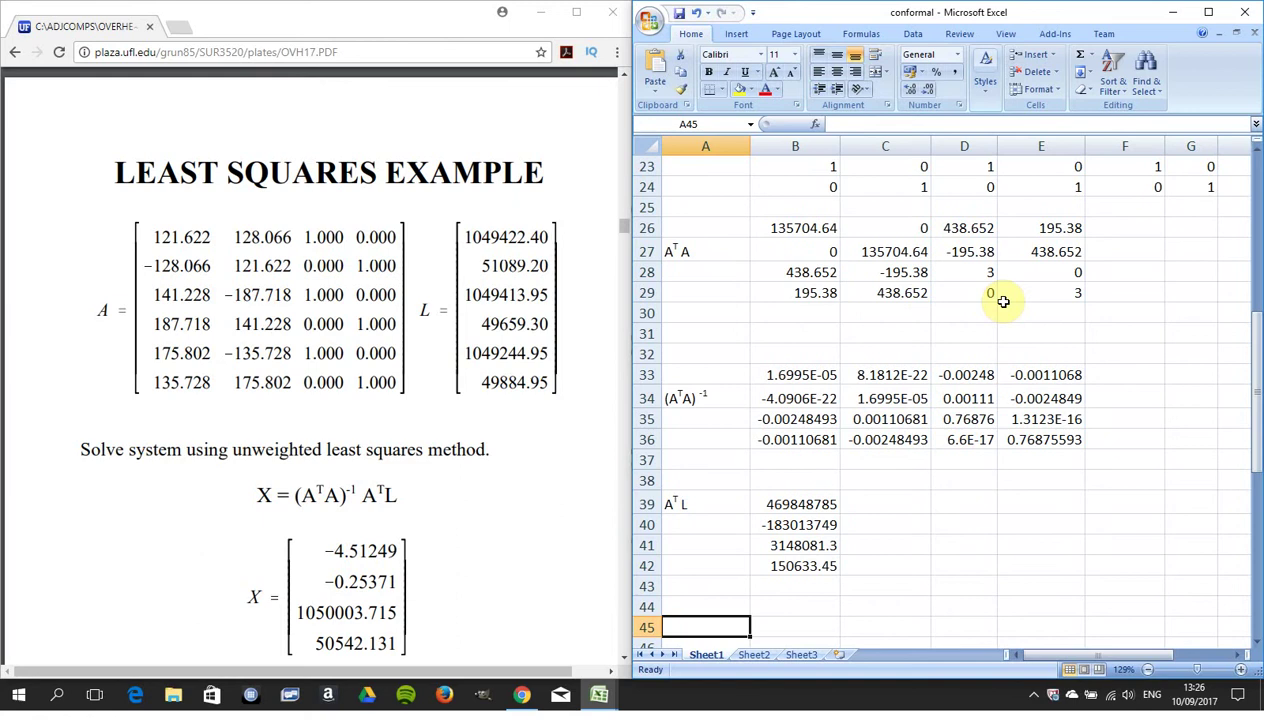
Solve X in B46:B49 with =MMULT(B33:E36,B39:B42), matching the PDF's solution
key(Up)
key(Up)
key(Up)
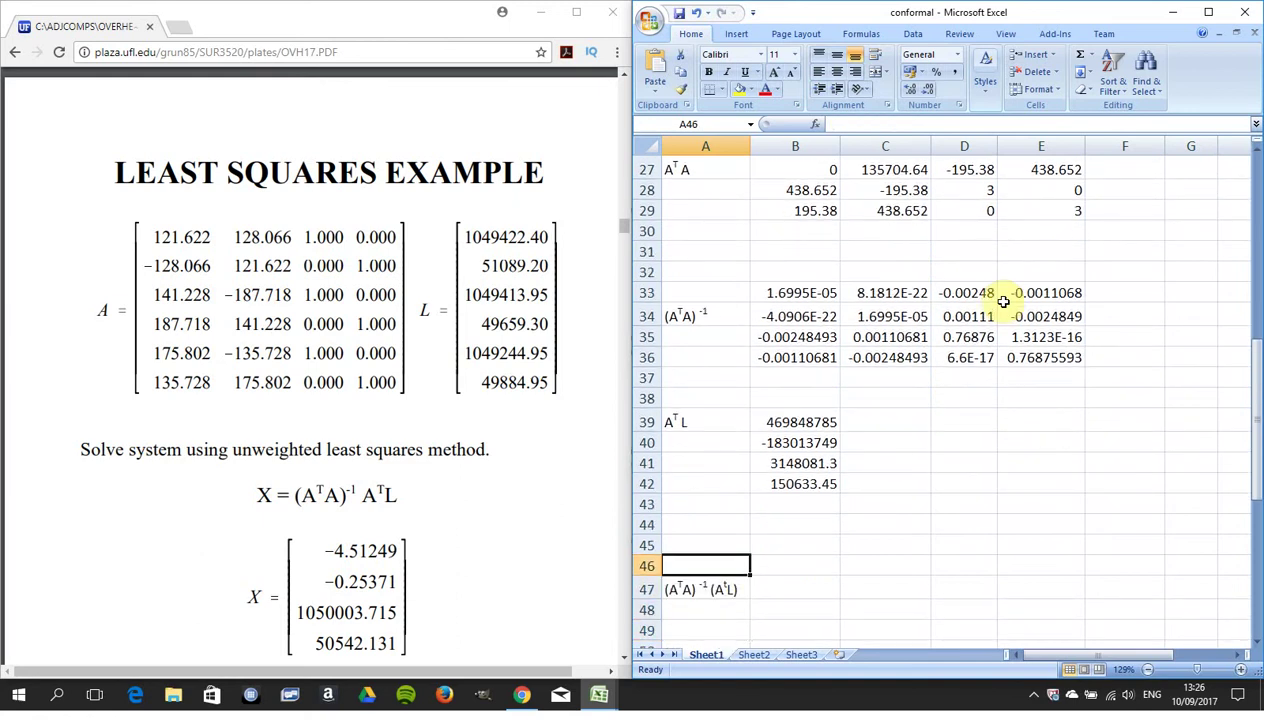
click(330, 494)
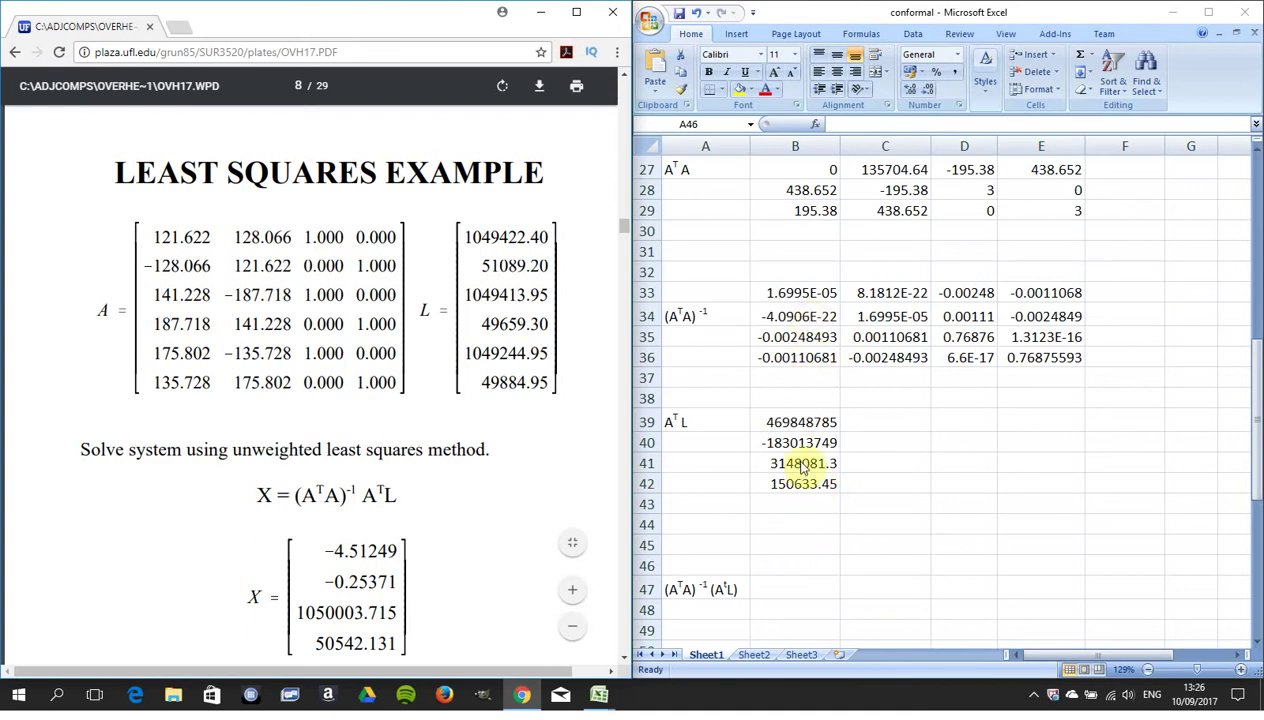
click(786, 570)
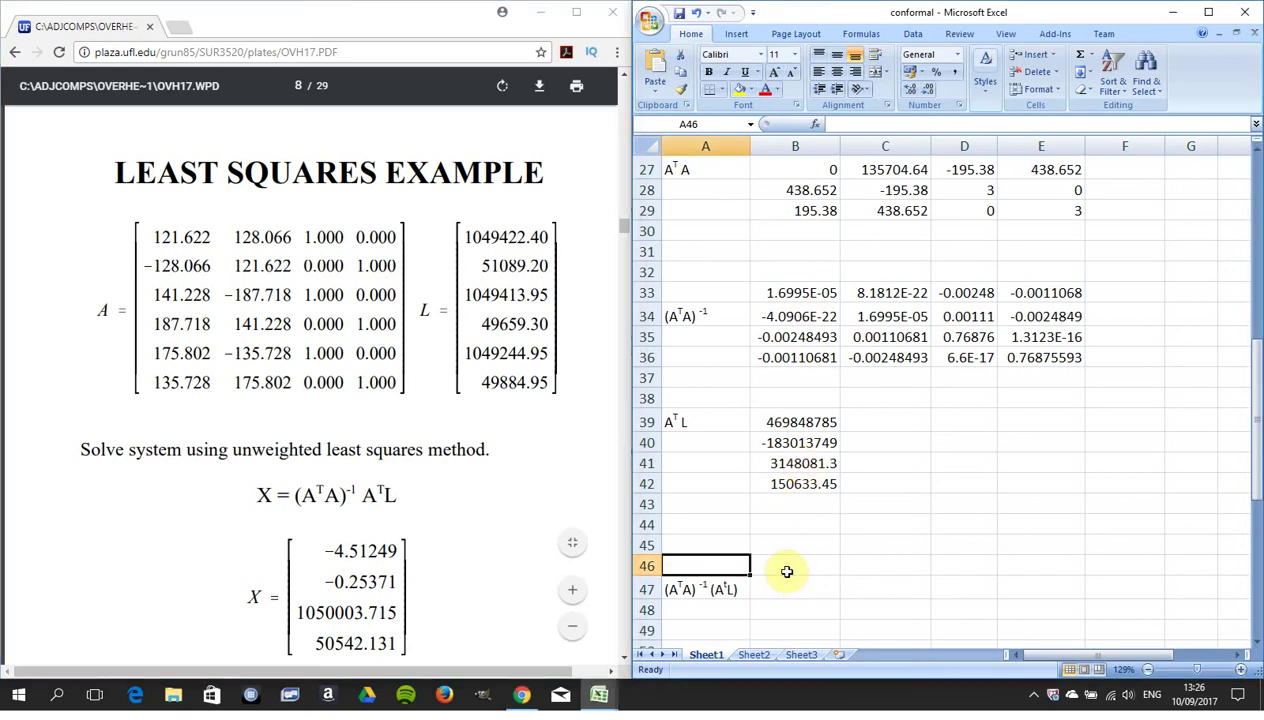
click(787, 571)
key(shift+Down)
key(shift+Down)
key(shift+Down)
text(=mmult()
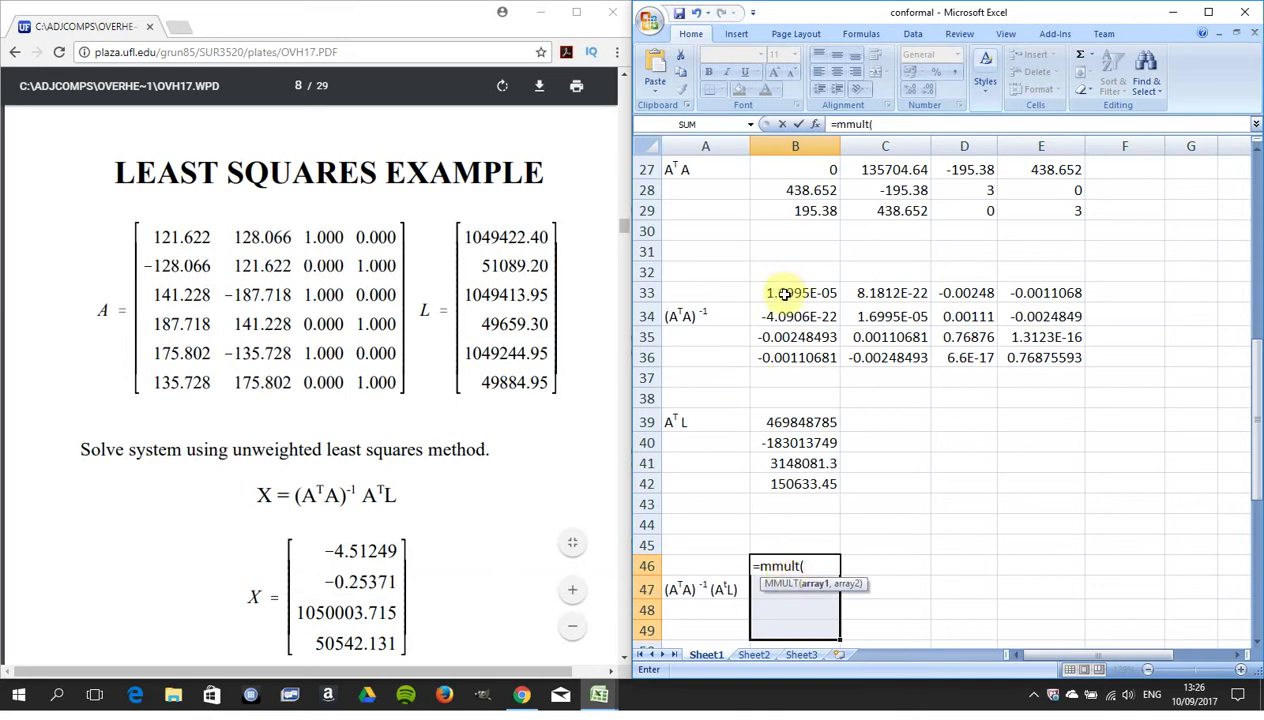
drag(776, 290, 1030, 352)
text(,)
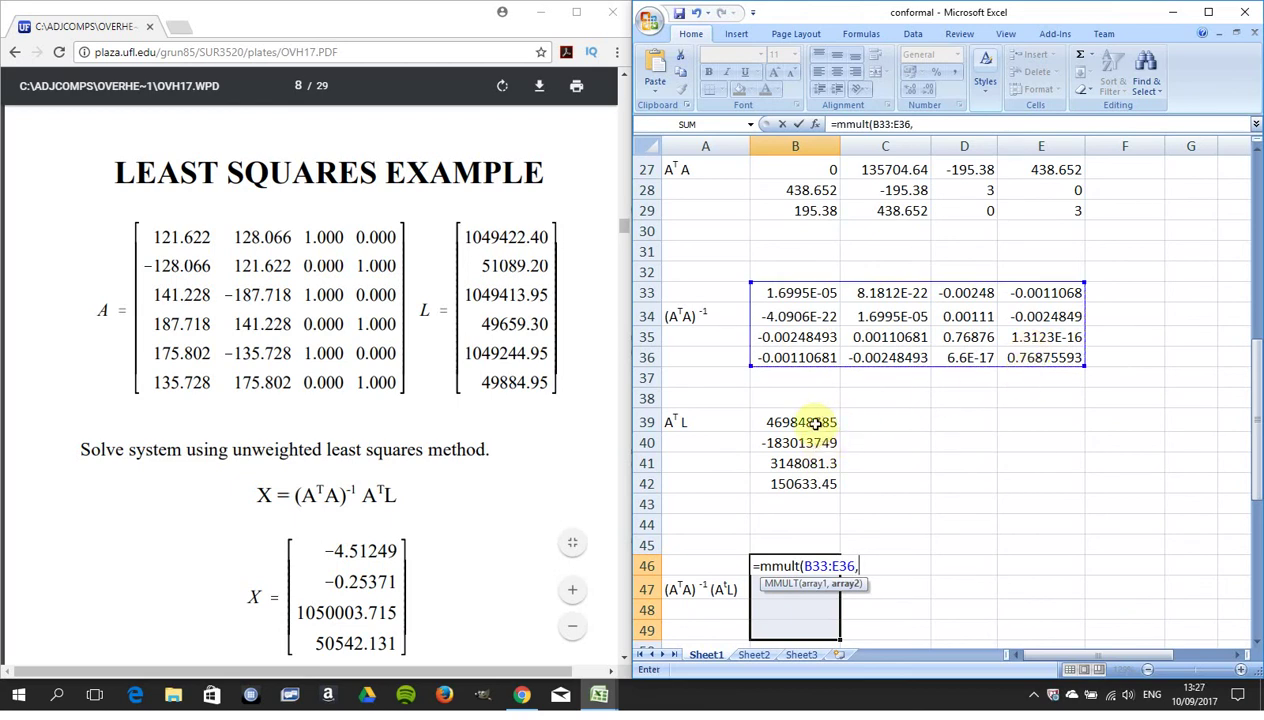
drag(816, 424, 816, 474)
text())
key(ctrl+shift+Return)
key(Down)
key(Down)
key(Down)
key(Down)
key(Down)
key(Down)
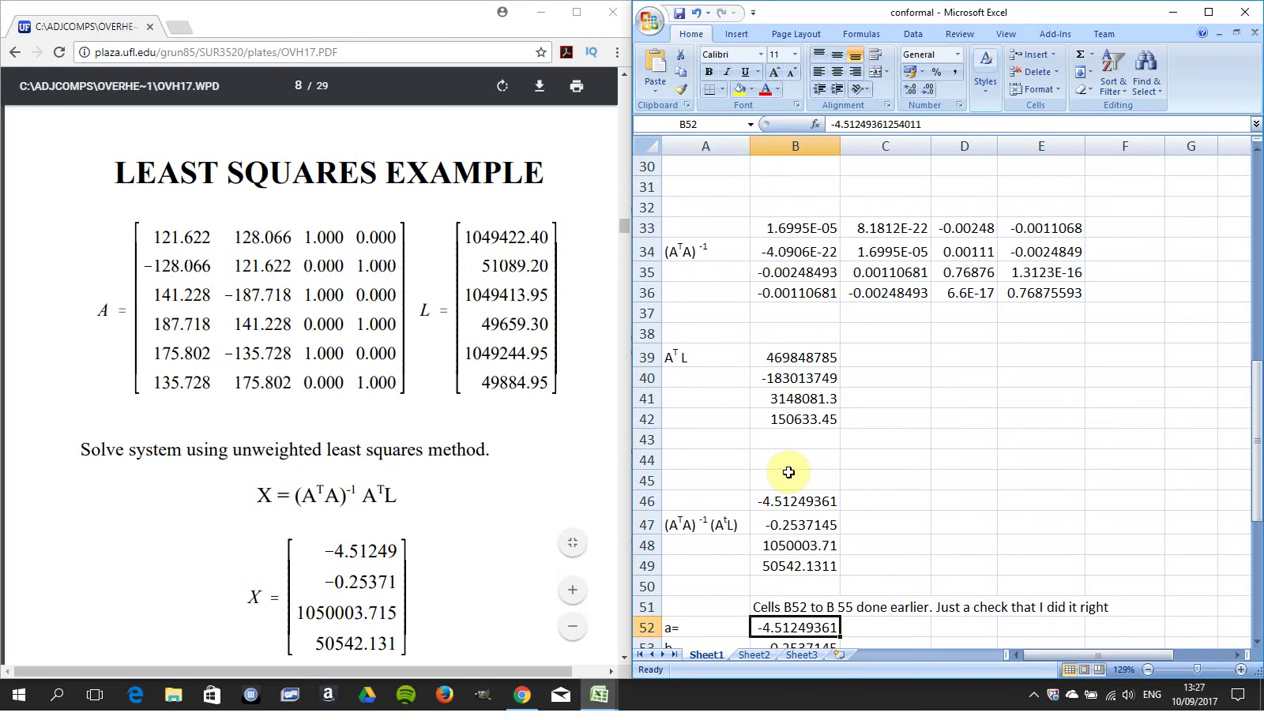
key(Down)
key(Down)
key(Down)
key(Down)
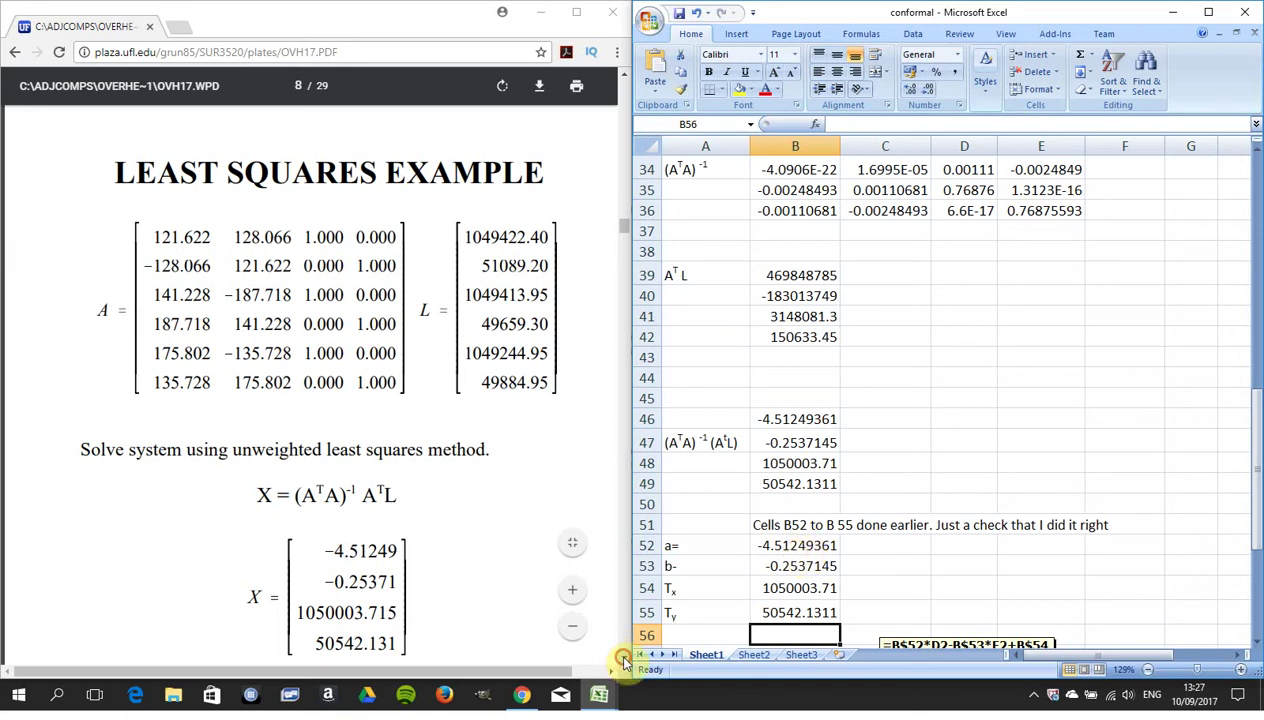
scroll(624, 662, down, 2)
scroll(624, 662, down, 1)
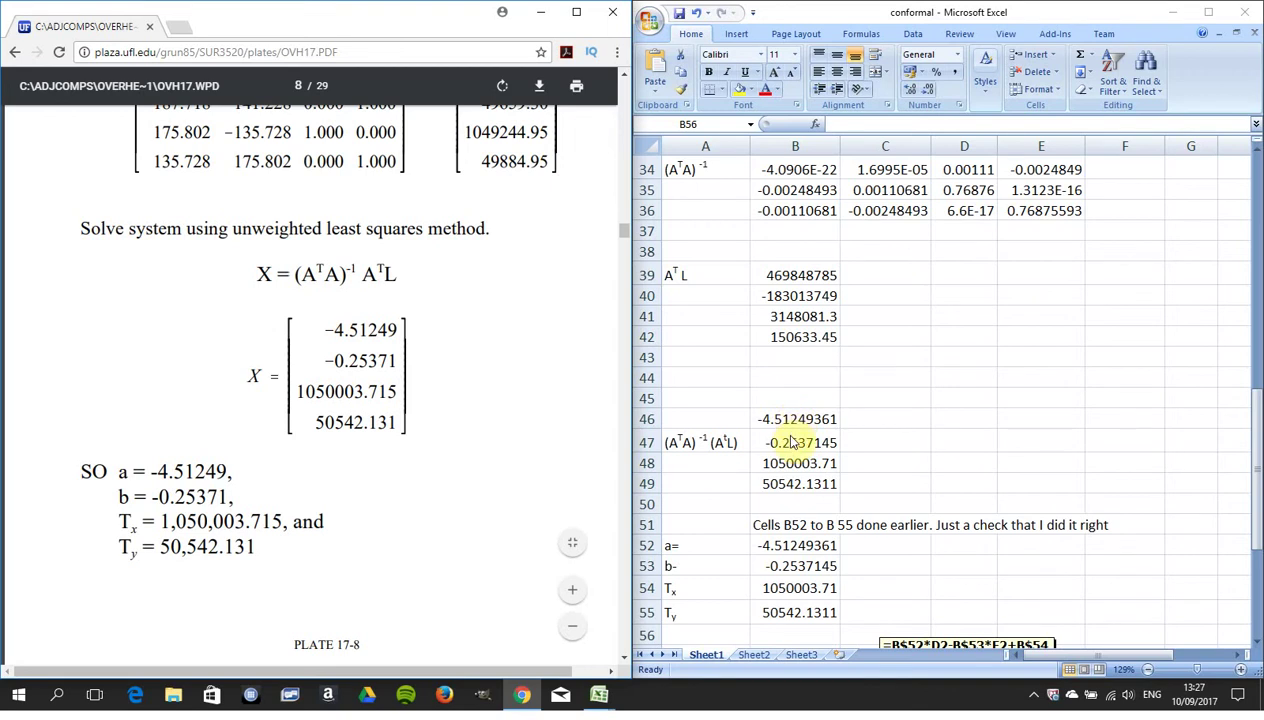
key(alt+Tab)
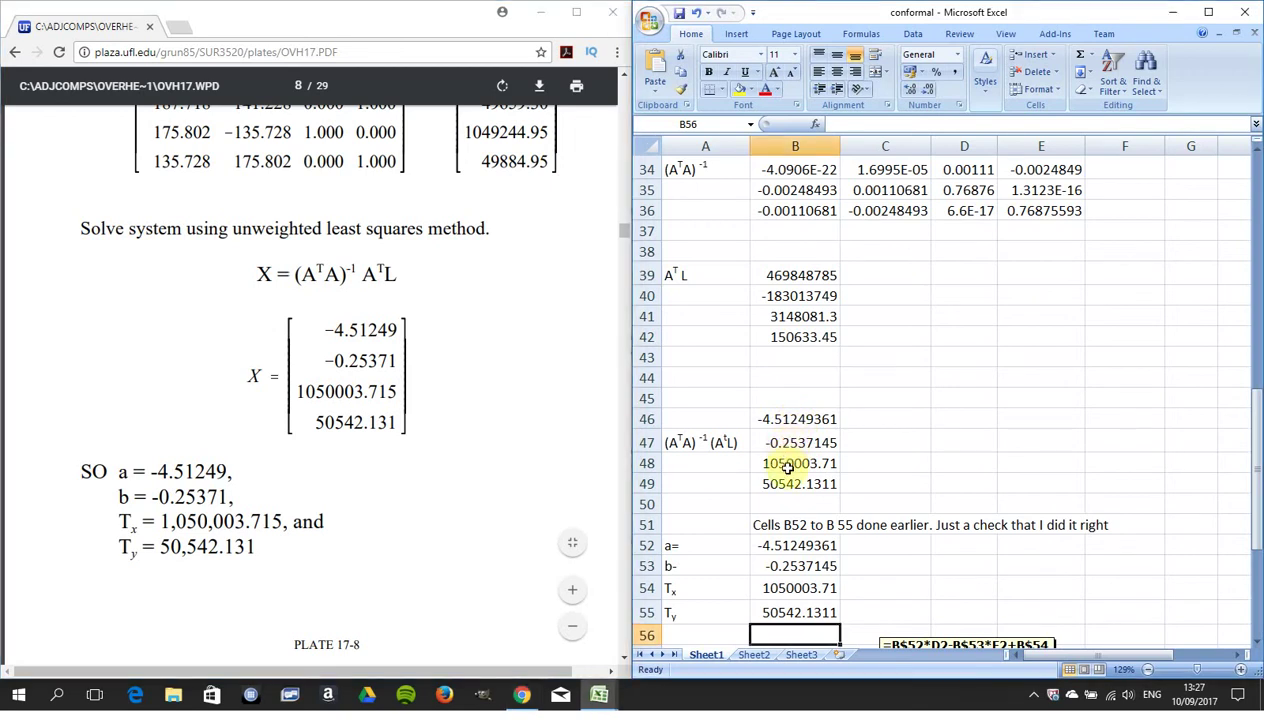
click(788, 466)
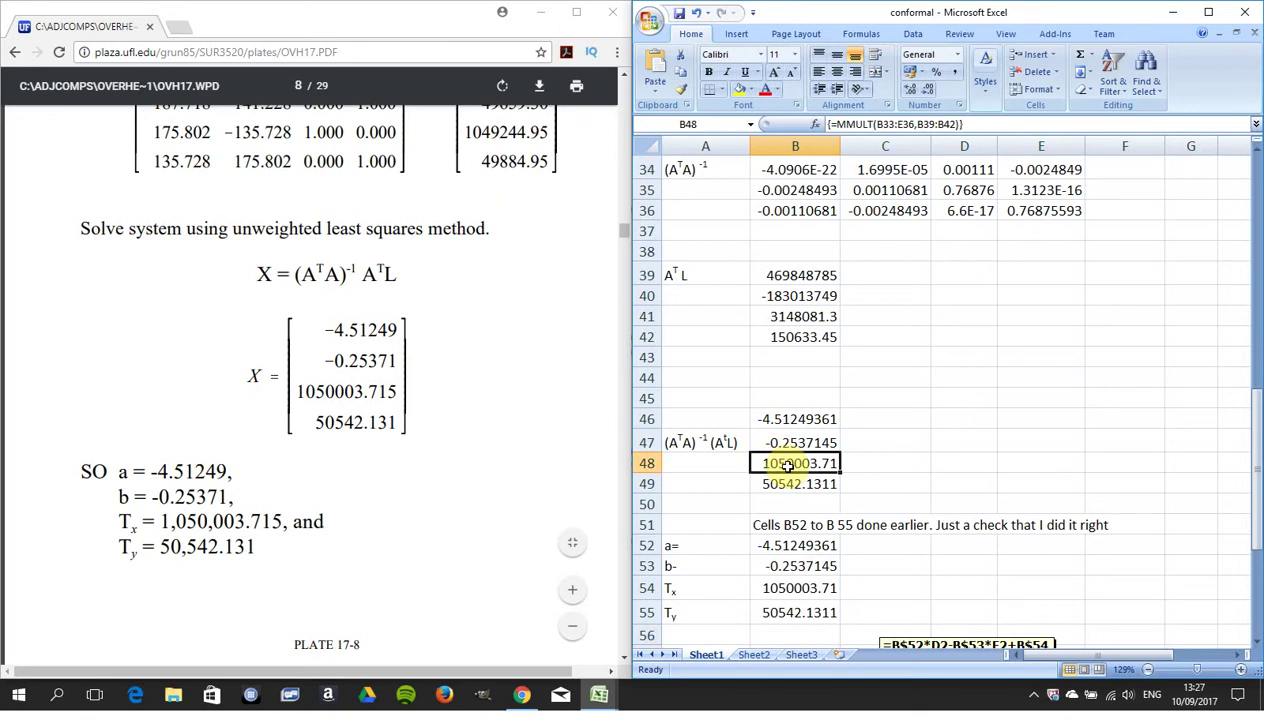
click(789, 485)
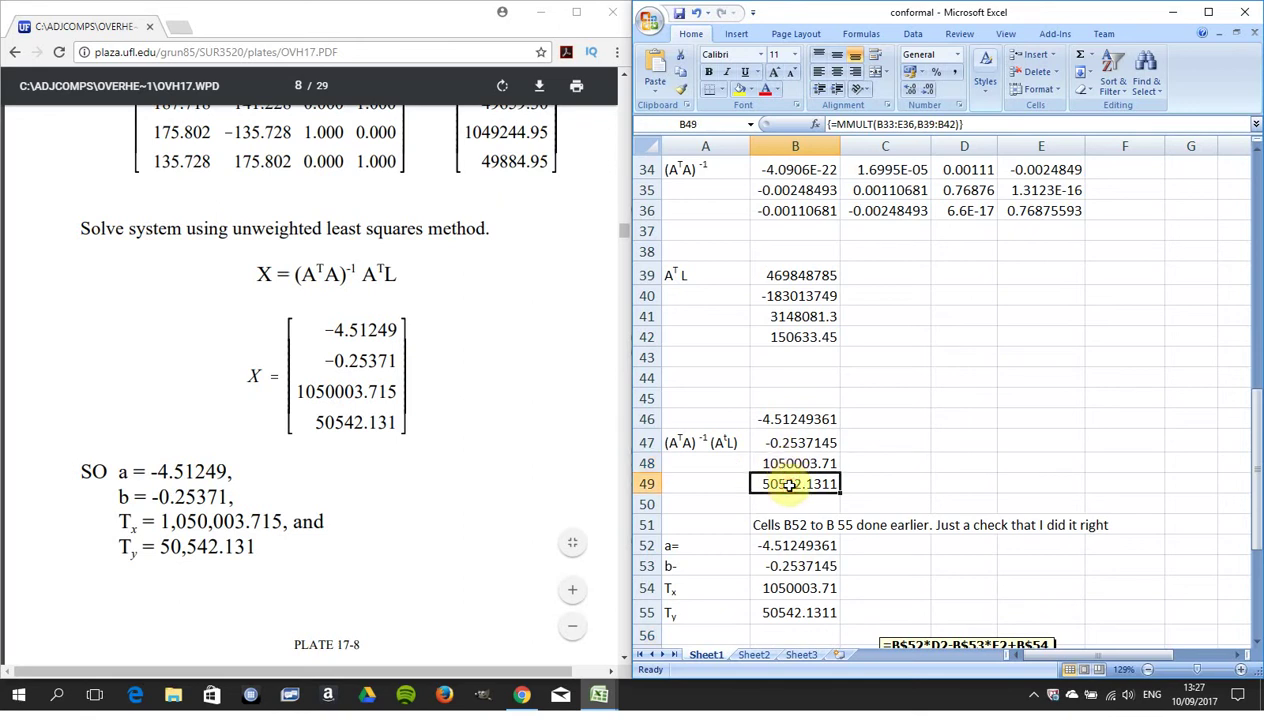
key(Down)
key(Down)
key(Down)
key(Down)
key(Down)
key(Down)
key(Down)
key(Down)
key(Down)
key(Down)
key(Down)
key(Down)
key(Down)
key(Down)
key(Down)
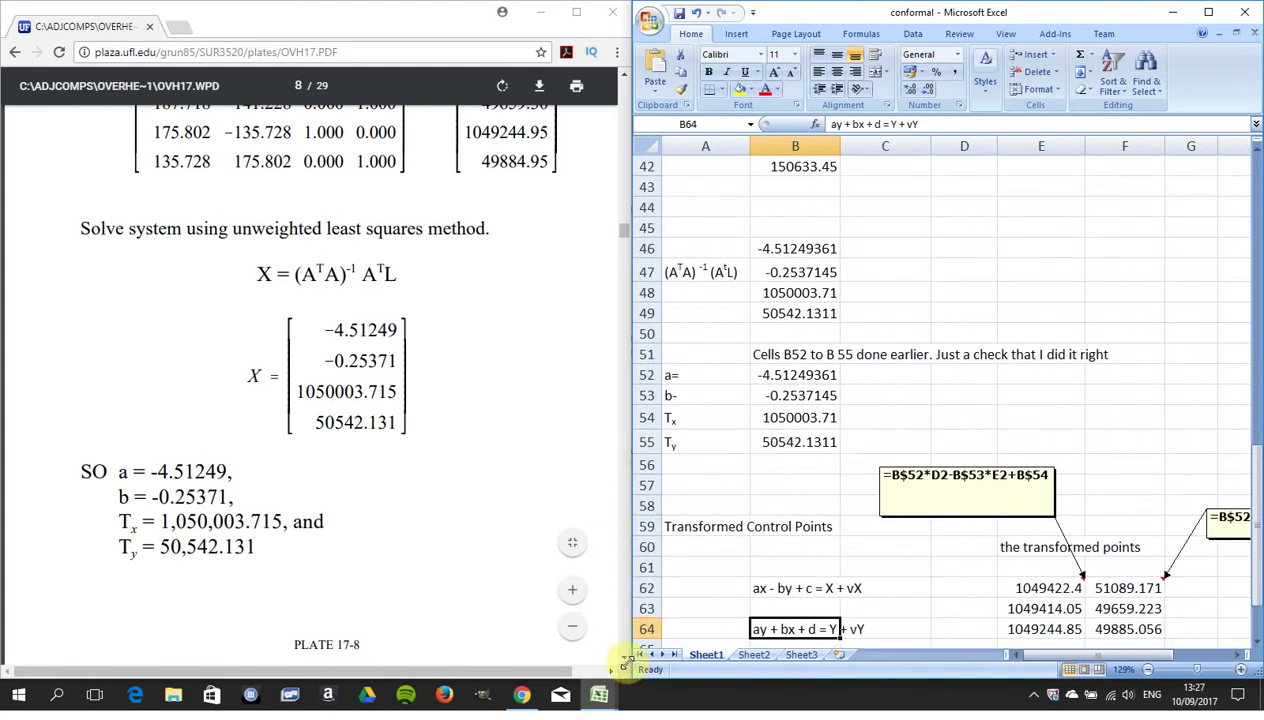
Scroll the PDF ahead to Plate 17-8's results table, then back to page 6
click(625, 662)
scroll(625, 662, down, 3)
scroll(625, 662, down, 4)
scroll(625, 662, down, 2)
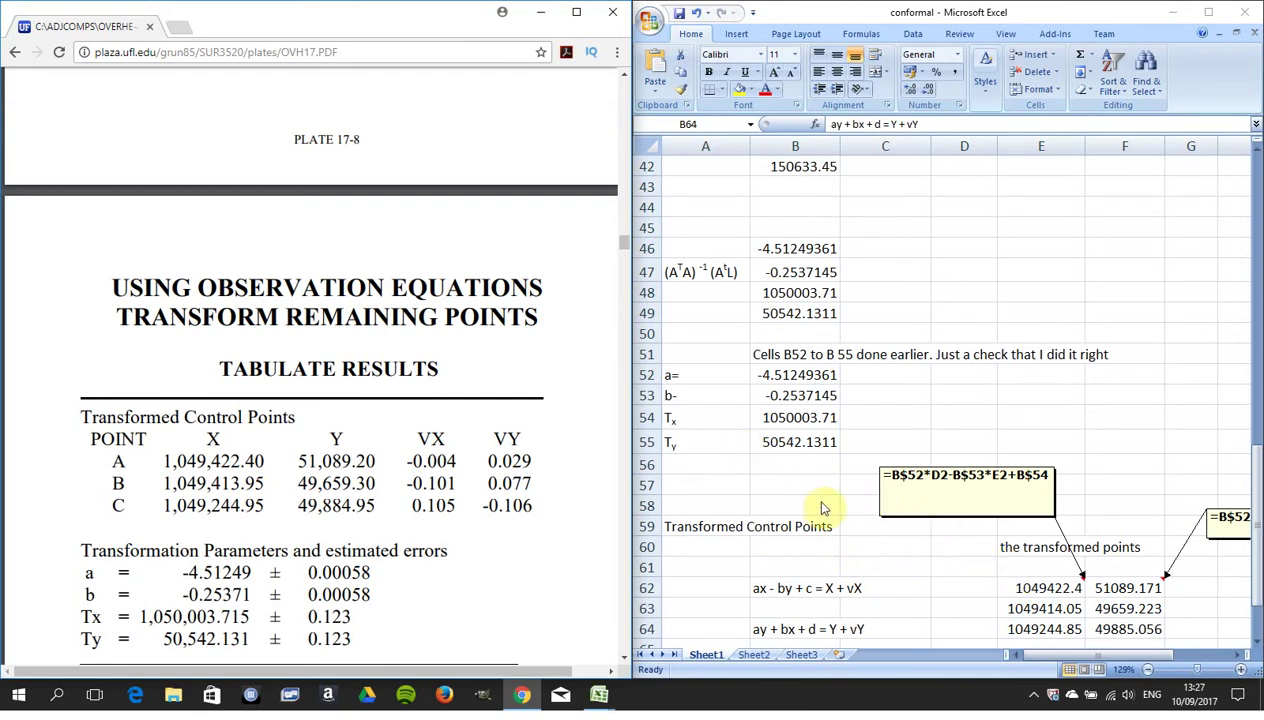
drag(620, 253, 621, 198)
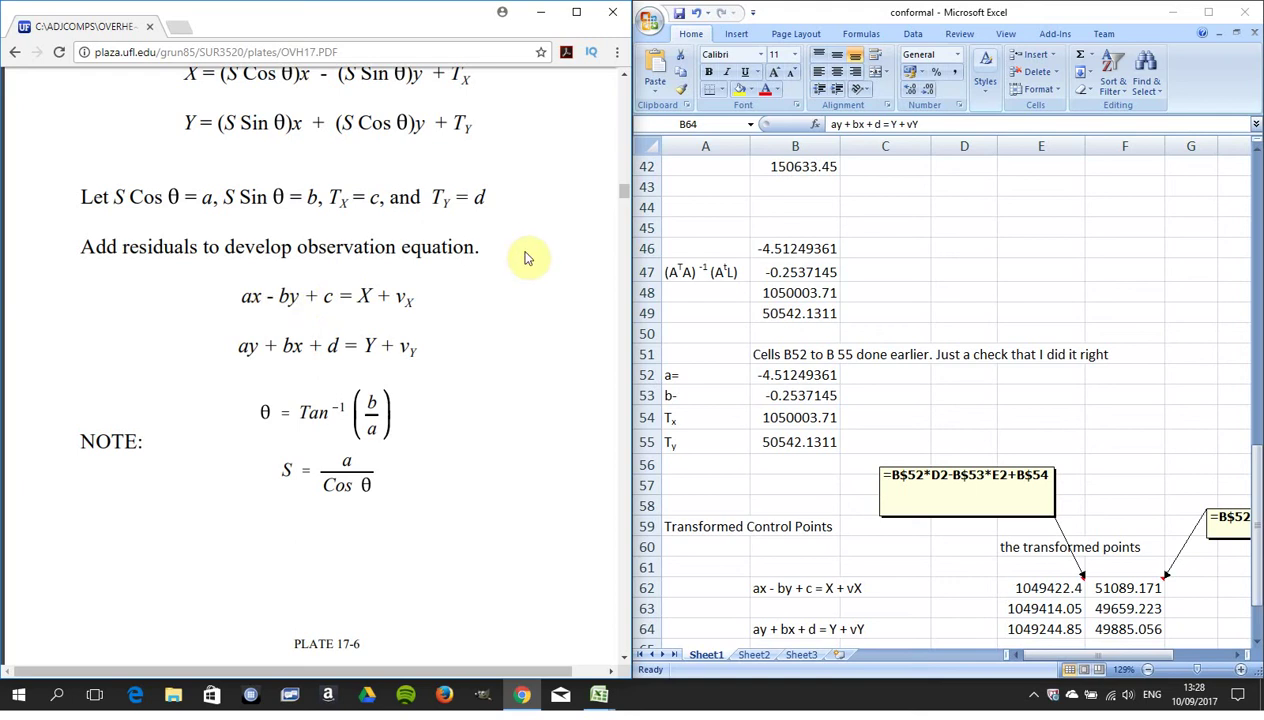
mouse_move(624, 195)
mouse_down()
mouse_move(621, 130)
mouse_move(630, 191)
mouse_up()
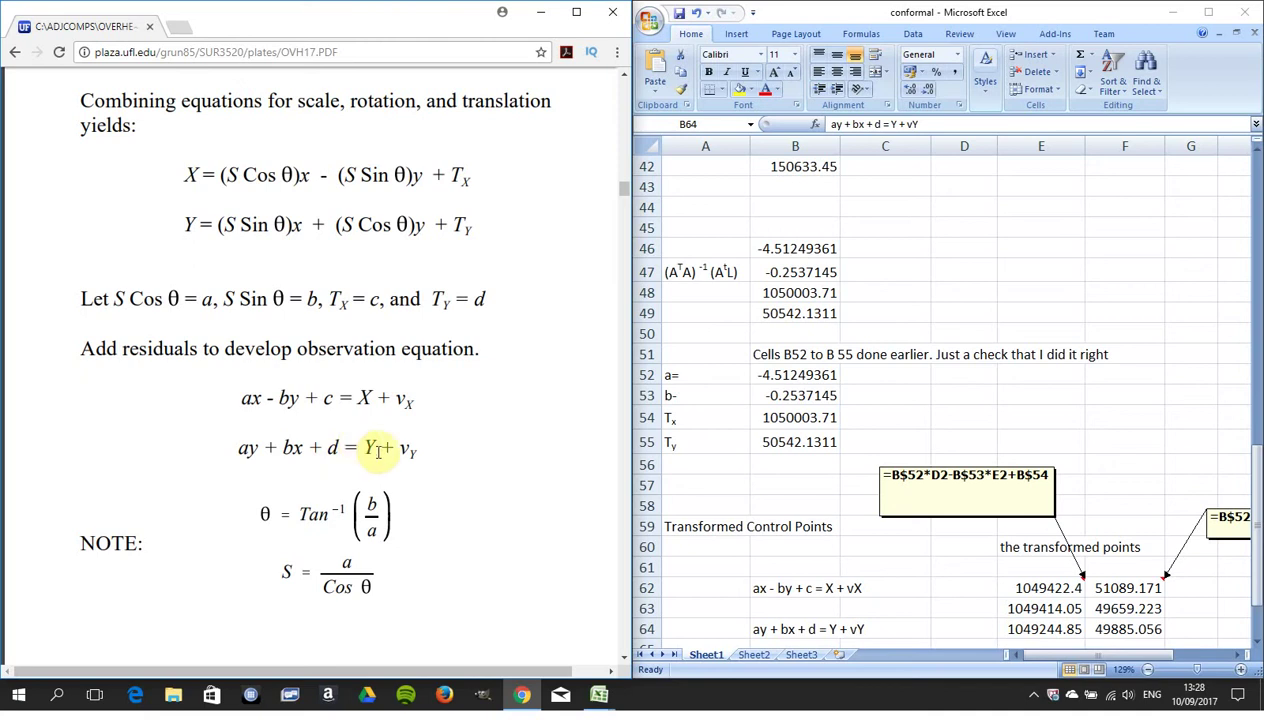
click(1027, 585)
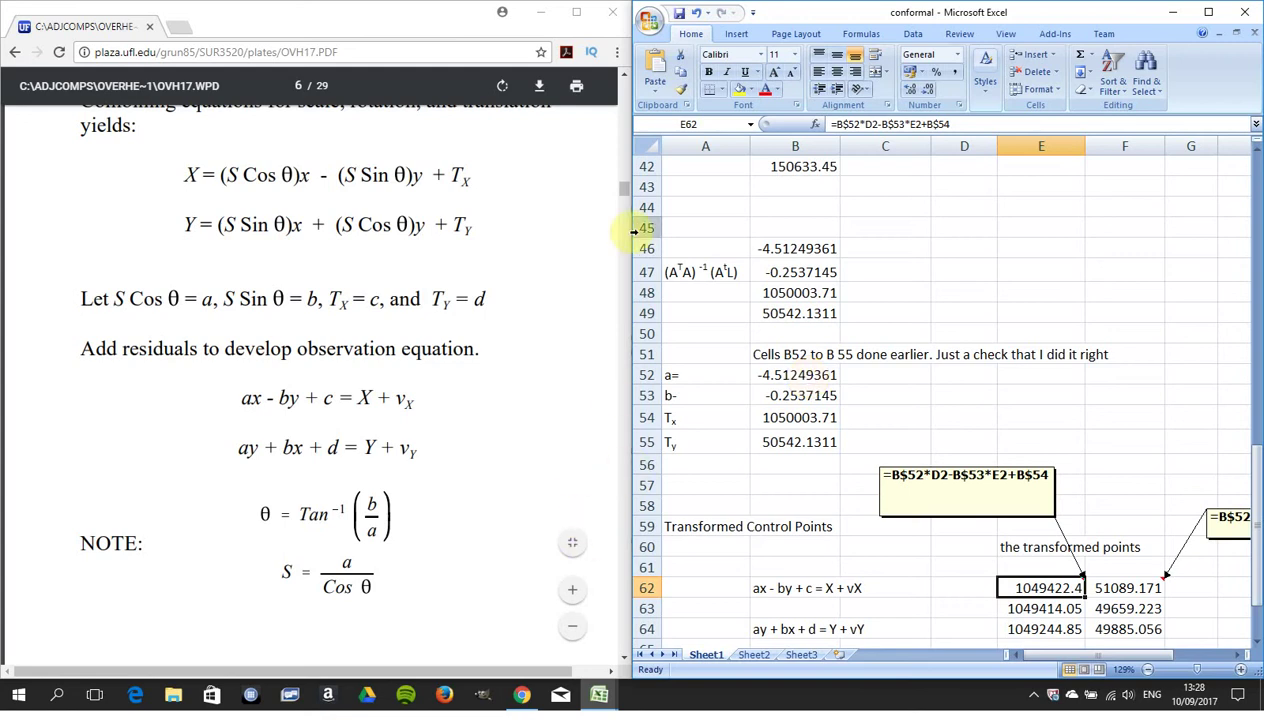
mouse_move(627, 200)
mouse_down()
mouse_move(622, 98)
mouse_move(626, 206)
mouse_up()
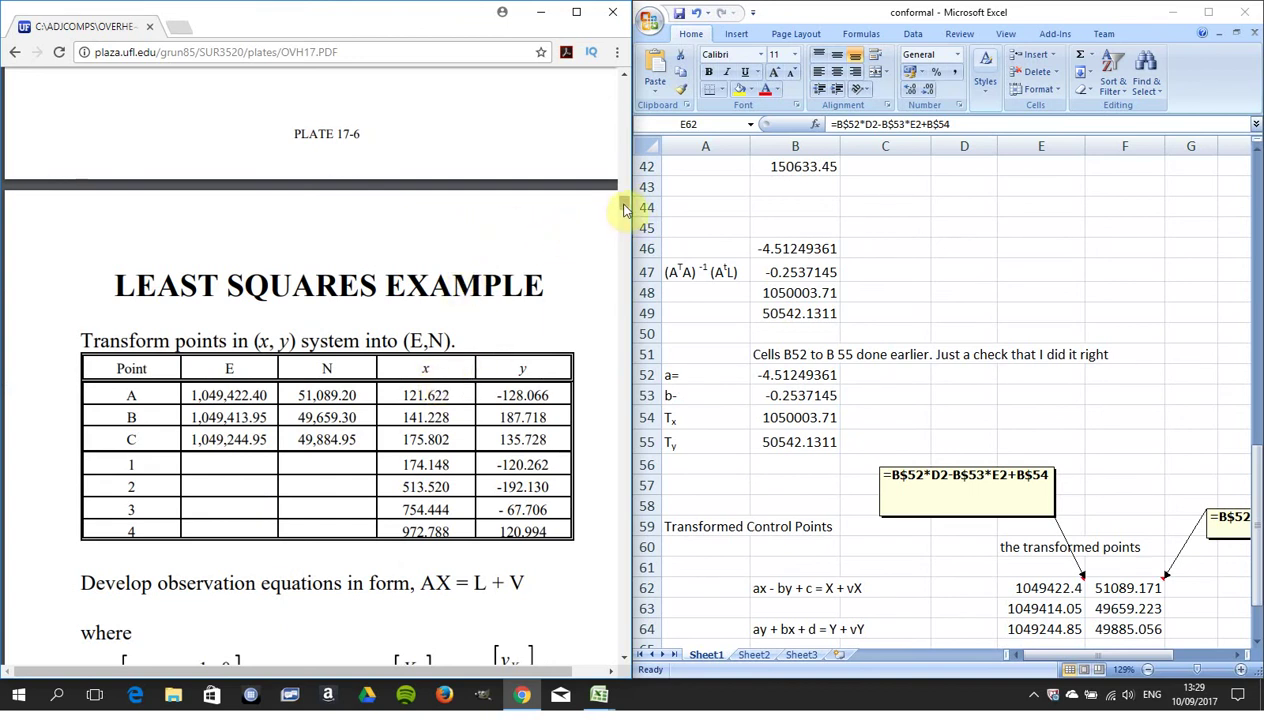
drag(623, 210, 623, 196)
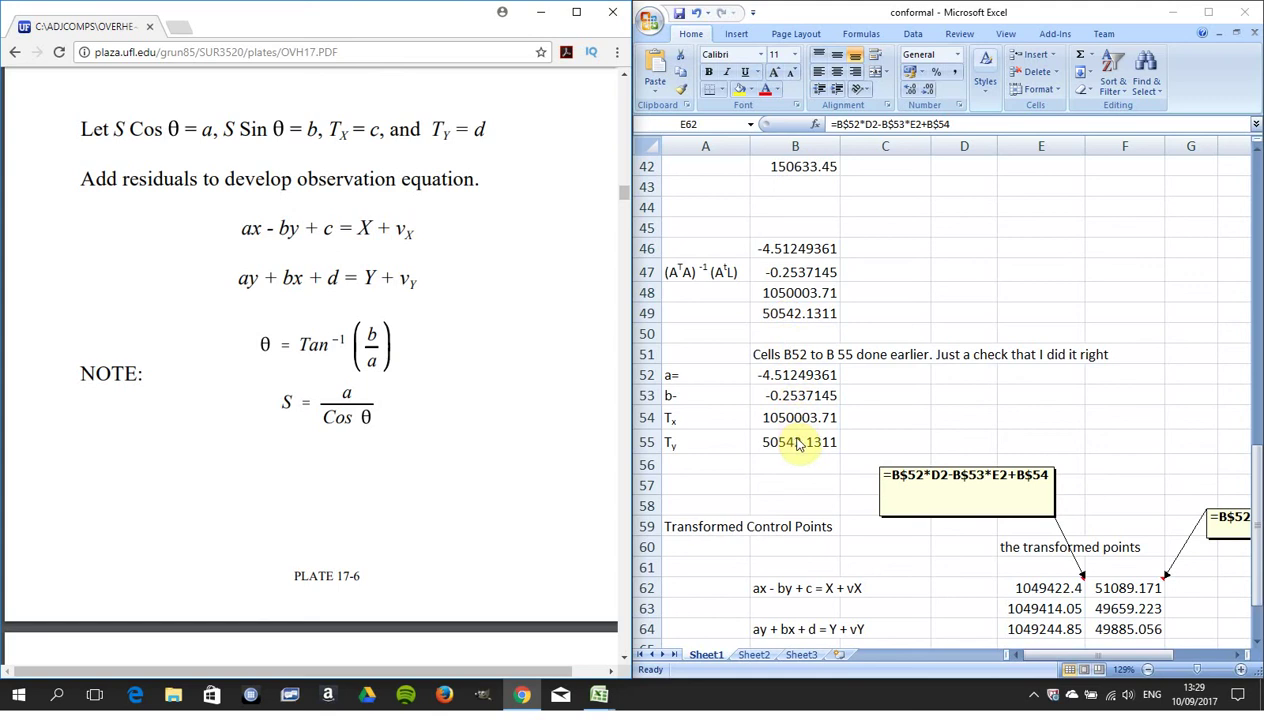
click(1033, 557)
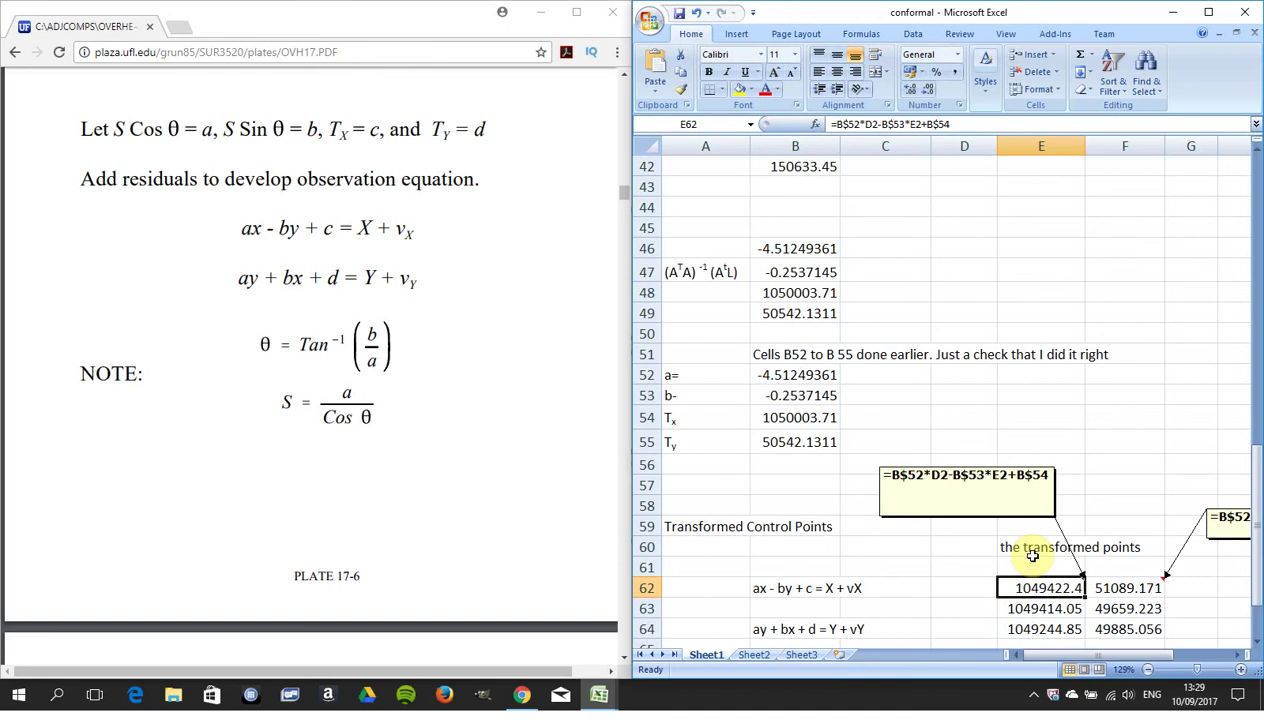
Review the transformed X and Y formulas for the control points around row 62
key(Right)
key(Down)
key(Down)
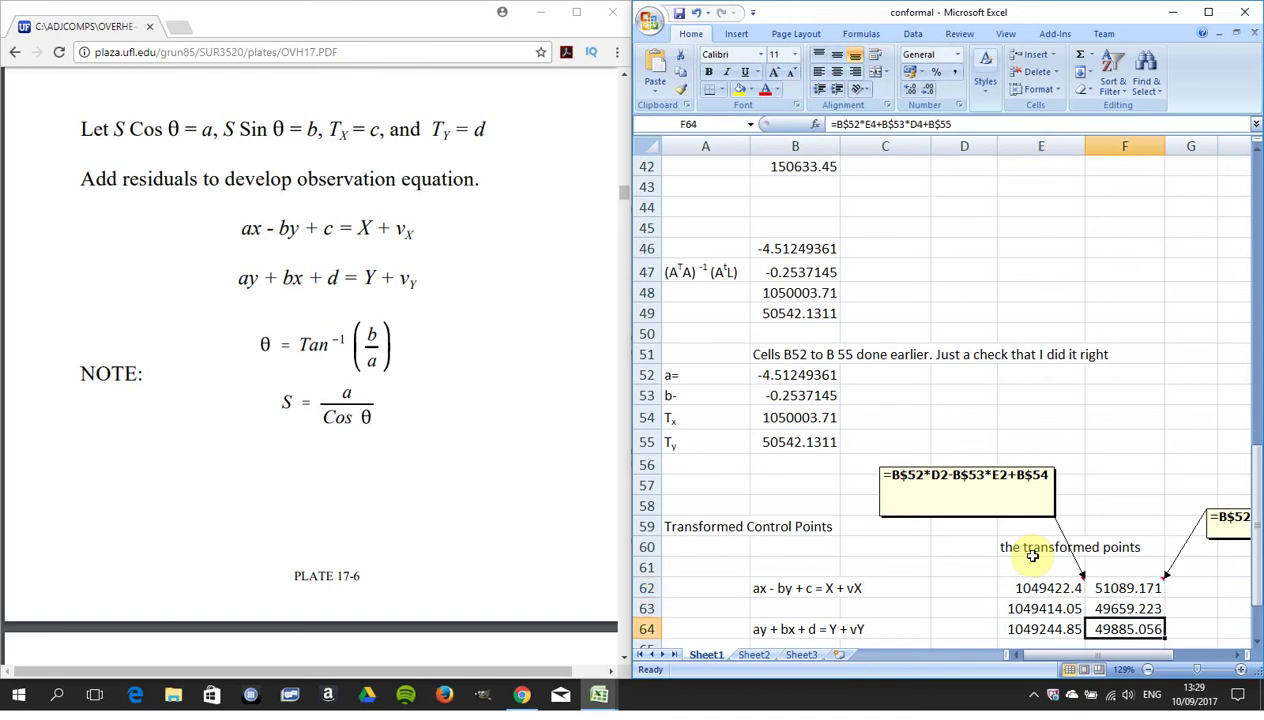
key(Right)
key(Down)
key(Down)
key(Down)
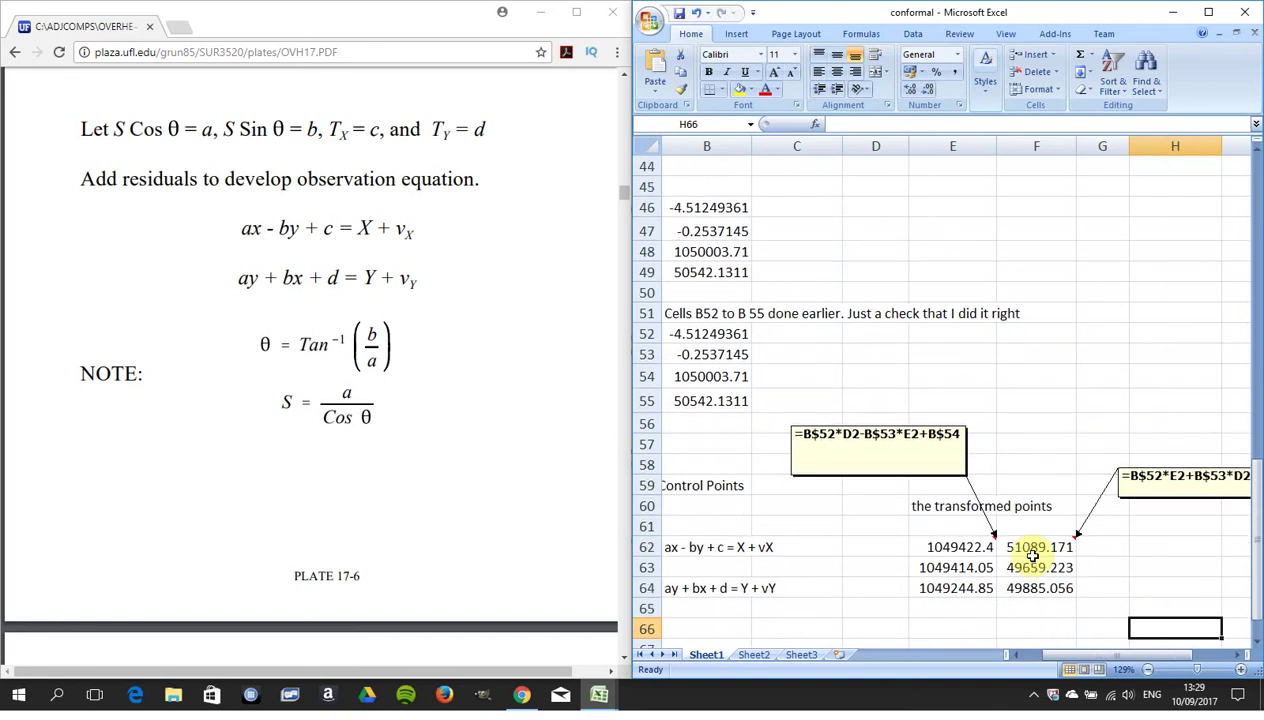
key(Left)
key(Down)
key(Left)
key(Left)
key(Left)
key(Down)
Enter the label 'Residual = Observed - Expected' in cell E66
key(Up)
key(Up)
key(Up)
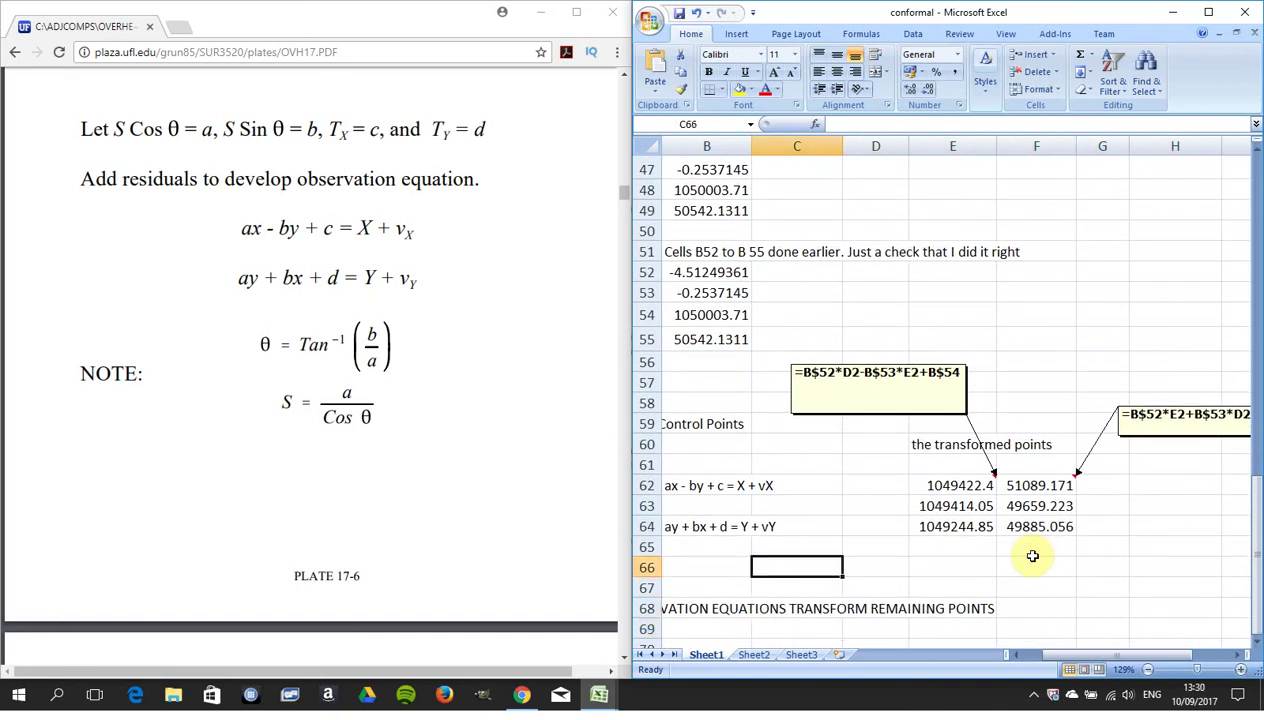
key(Right)
key(Right)
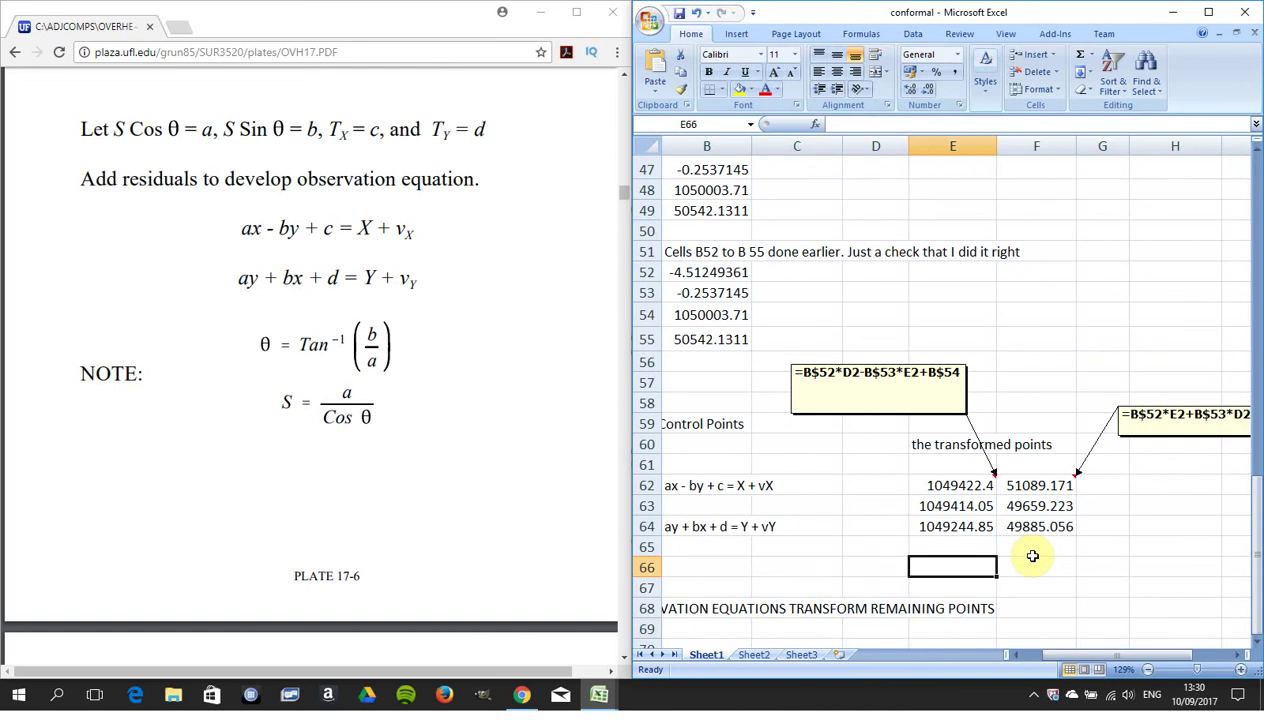
text(Residau)
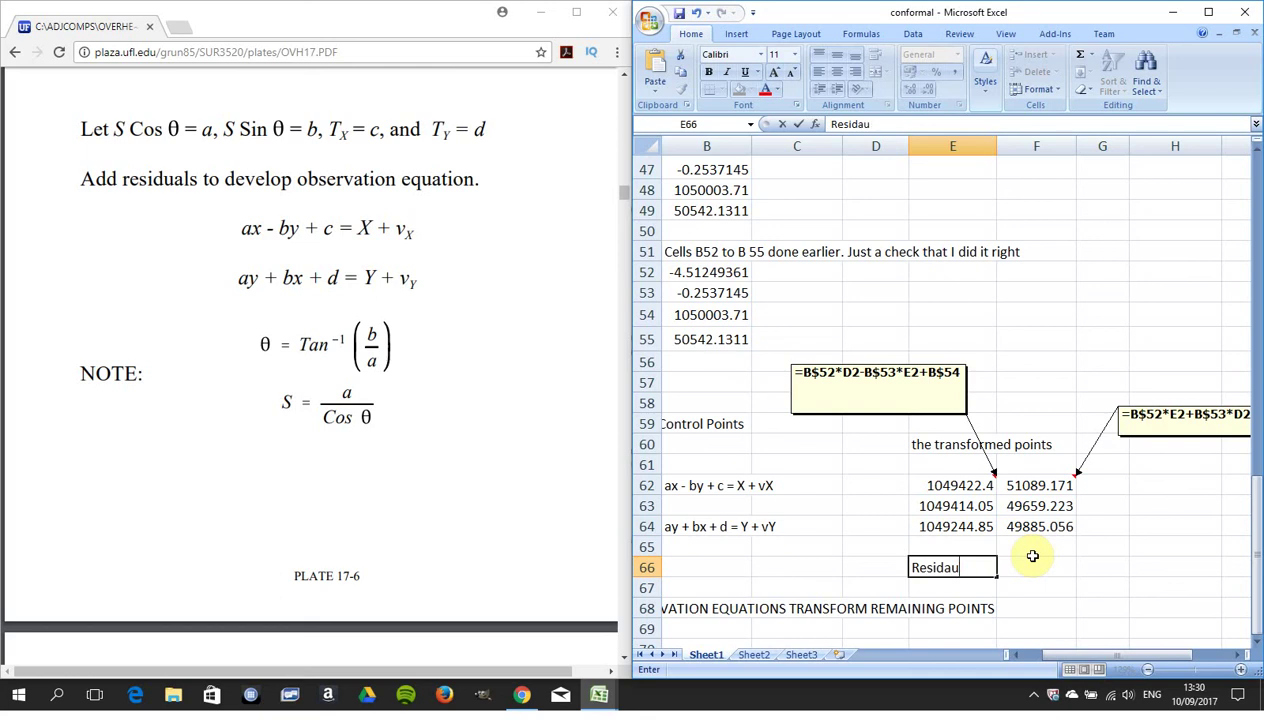
key(BackSpace)
key(BackSpace)
key(BackSpace)
text(dual = Observed -)
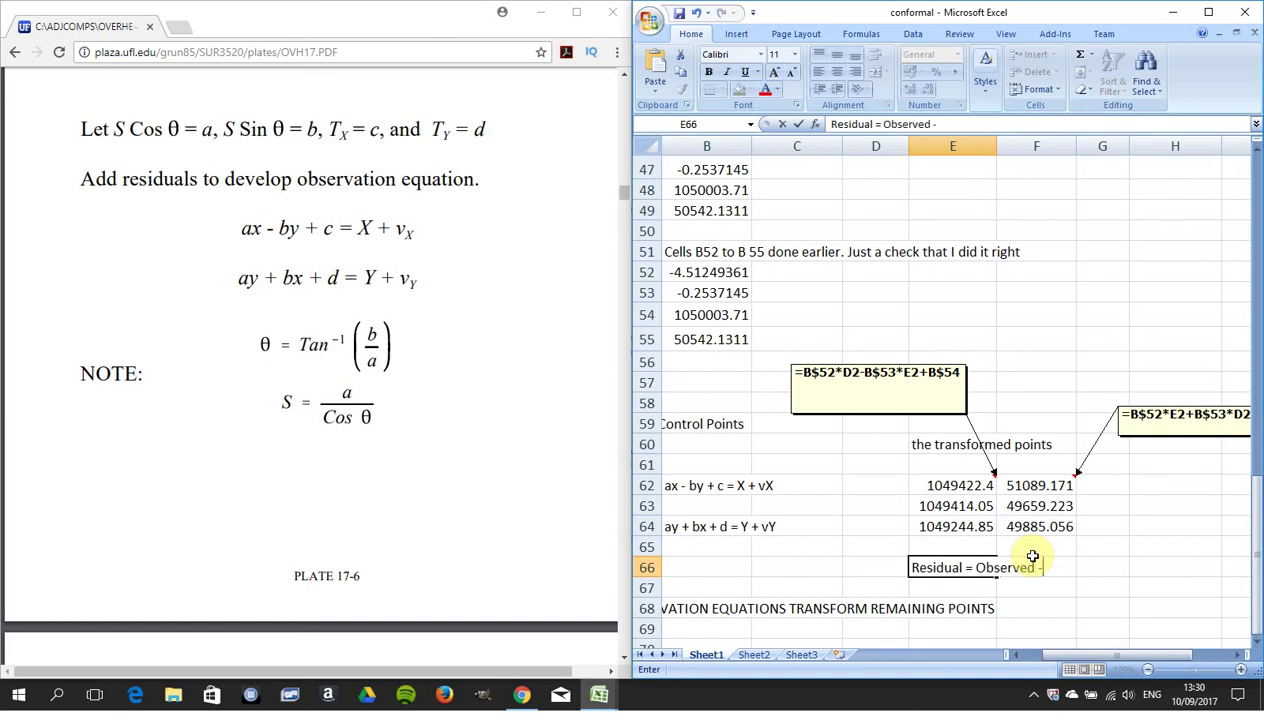
text( Expected)
key(Tab)
key(Tab)
key(Tab)
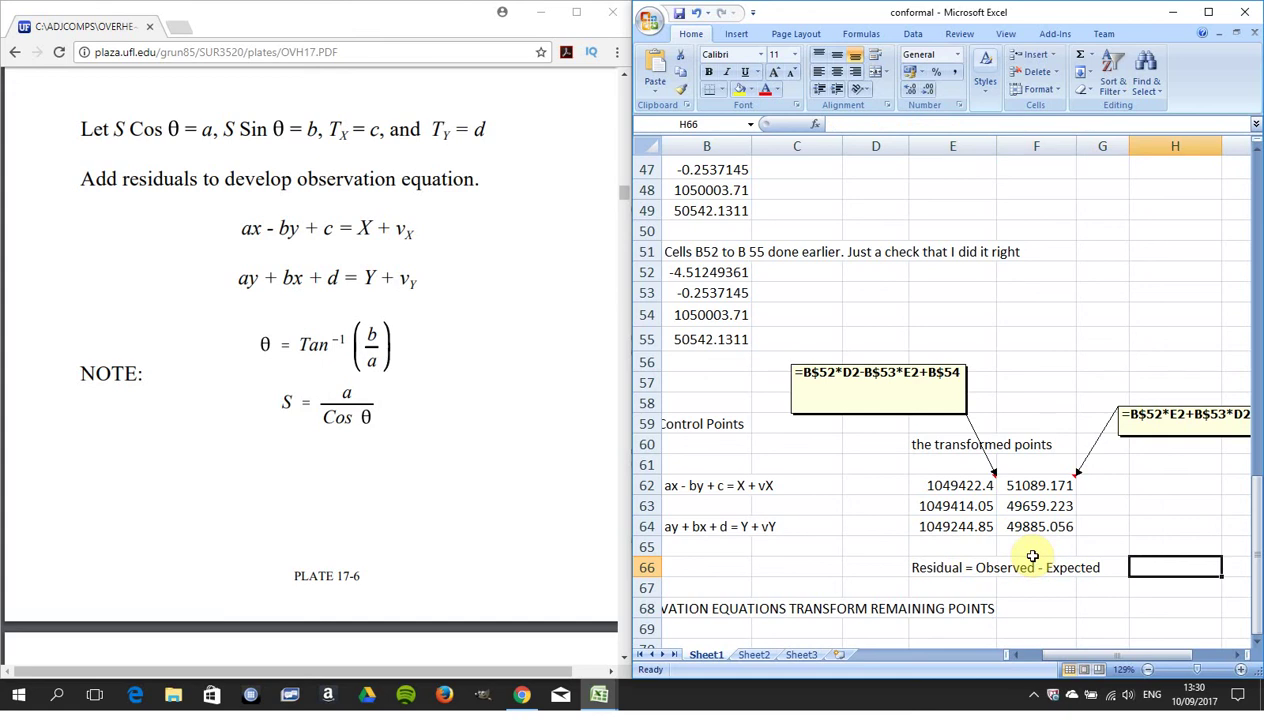
Check point A's observed E coordinate in B2 and the parameter values a to Ty
key(Up)
key(Up)
key(Up)
key(Up)
key(Up)
key(Up)
key(Up)
key(Up)
key(Up)
key(Up)
key(Up)
key(Up)
key(Up)
key(Up)
key(Up)
key(Up)
key(Up)
key(Up)
key(Up)
key(Up)
key(Up)
key(Up)
key(Up)
key(Up)
key(Up)
key(Up)
key(Up)
key(Up)
key(Up)
key(Up)
key(Up)
key(Up)
key(Up)
key(Up)
key(Up)
key(Up)
key(Up)
key(Up)
key(Up)
key(Up)
key(Home)
key(Down)
key(Right)
key(Down)
key(Down)
key(Down)
key(Down)
key(Down)
key(Down)
key(Down)
key(Down)
key(Down)
key(Down)
key(Down)
key(Down)
key(Down)
key(Down)
key(Down)
key(Down)
key(Down)
key(Down)
key(Down)
key(Down)
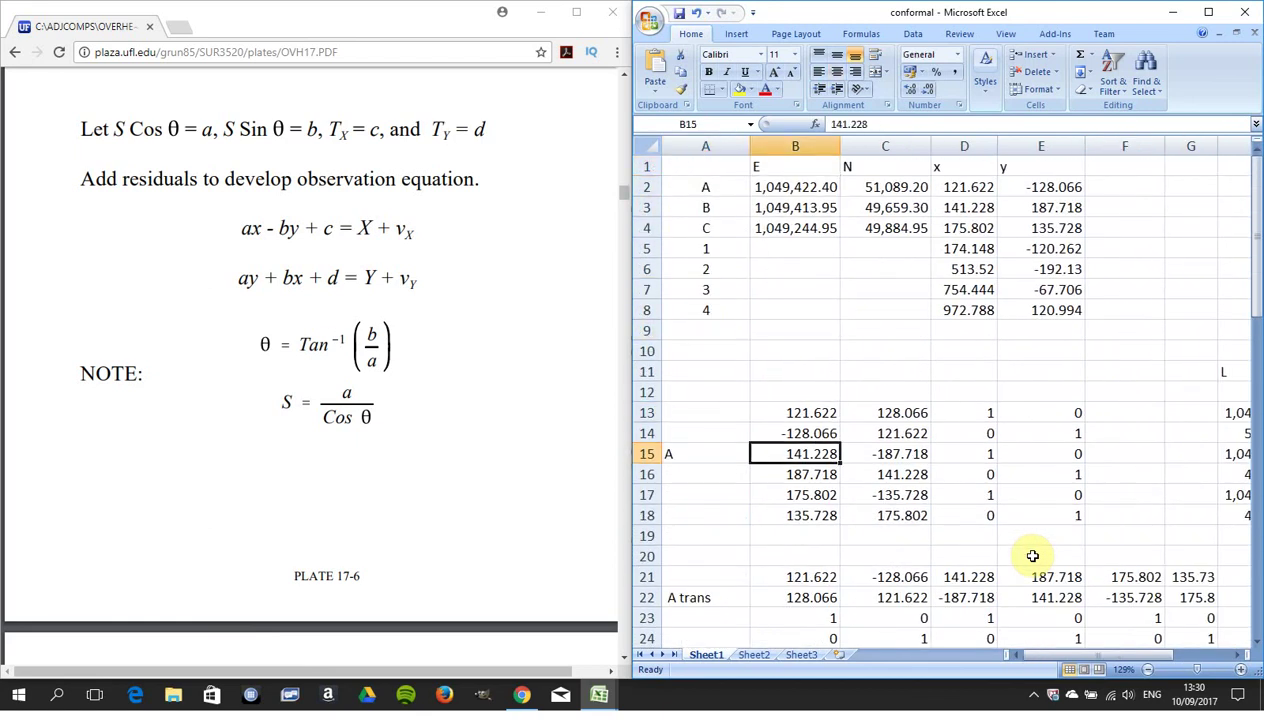
key(Down)
key(Down)
key(Down)
key(Down)
key(Down)
key(Down)
key(Down)
key(Down)
key(Up)
key(Down)
key(Down)
key(Down)
key(Down)
key(Down)
key(Down)
key(Down)
key(Down)
key(Down)
key(Down)
key(Down)
key(Down)
key(Down)
key(Down)
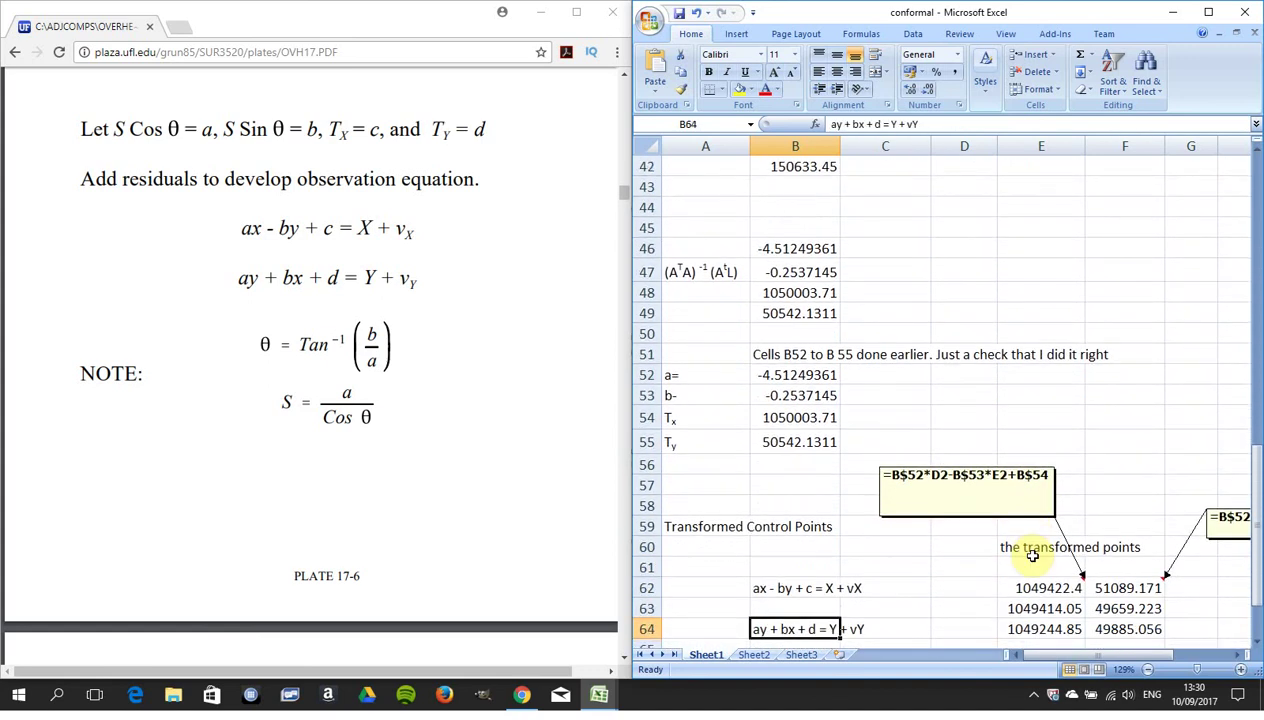
Enter the residual formula =B2-E62 in cell H66
key(Up)
key(Up)
key(Right)
key(Right)
key(Right)
key(Right)
key(Right)
key(Right)
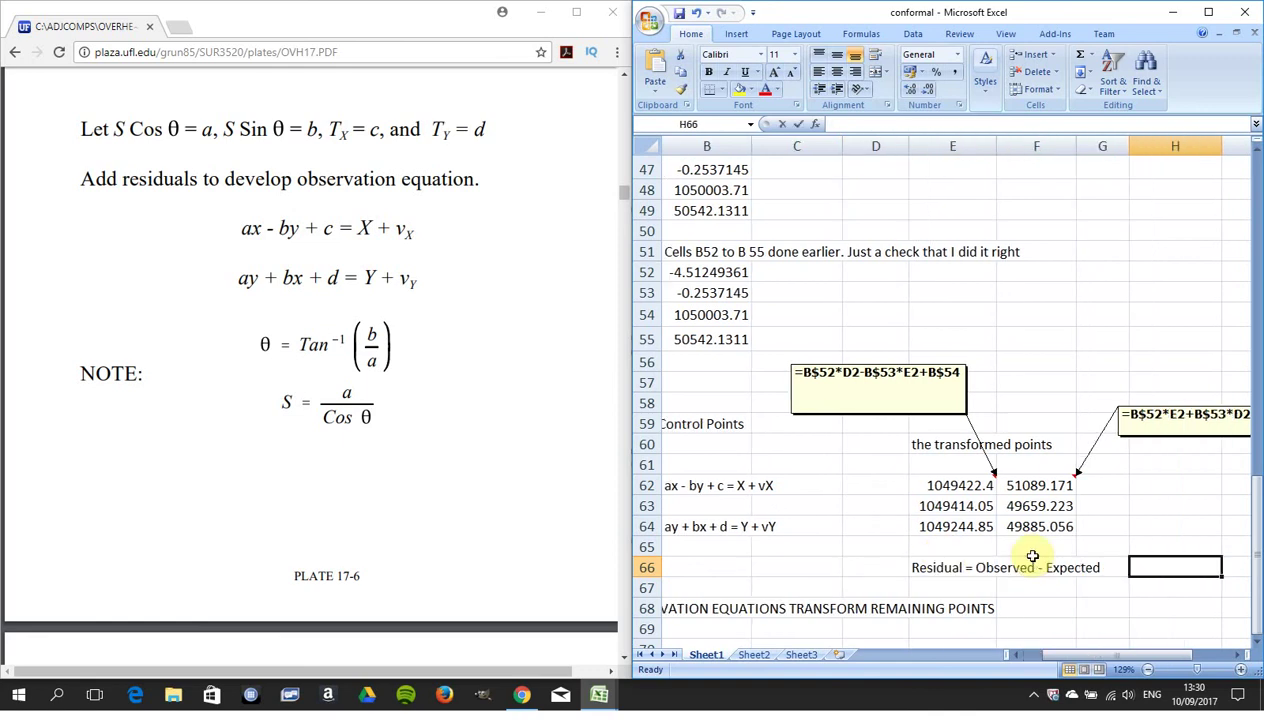
text(=b2-)
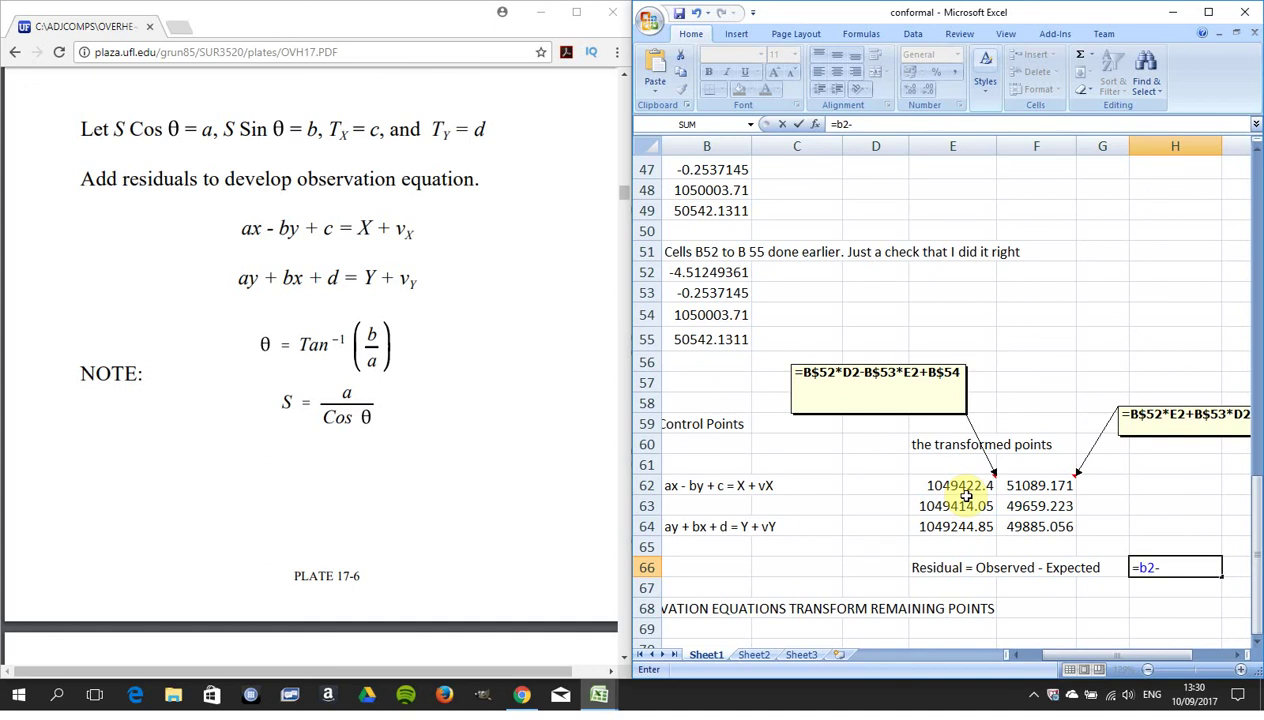
text(e32)
key(BackSpace)
key(BackSpace)
text(62)
key(Return)
Look down column A to row 70, then return to the residual in H66
key(Up)
key(Left)
key(Left)
key(Left)
key(Left)
key(Left)
key(Left)
key(Left)
key(Up)
key(Up)
key(Up)
key(Up)
key(Up)
key(Up)
key(Up)
key(Up)
key(Up)
key(Up)
key(Up)
key(Up)
key(Up)
key(Up)
key(Up)
key(Up)
key(Up)
key(Up)
key(Up)
key(Up)
key(Up)
key(Up)
key(Up)
key(Up)
key(Up)
key(Down)
key(Down)
key(Down)
key(Down)
key(Down)
key(Down)
key(Down)
key(Down)
key(Down)
key(Down)
key(Down)
key(Down)
key(Down)
key(Down)
key(Down)
key(Down)
key(Down)
key(Down)
key(Down)
key(Down)
key(Down)
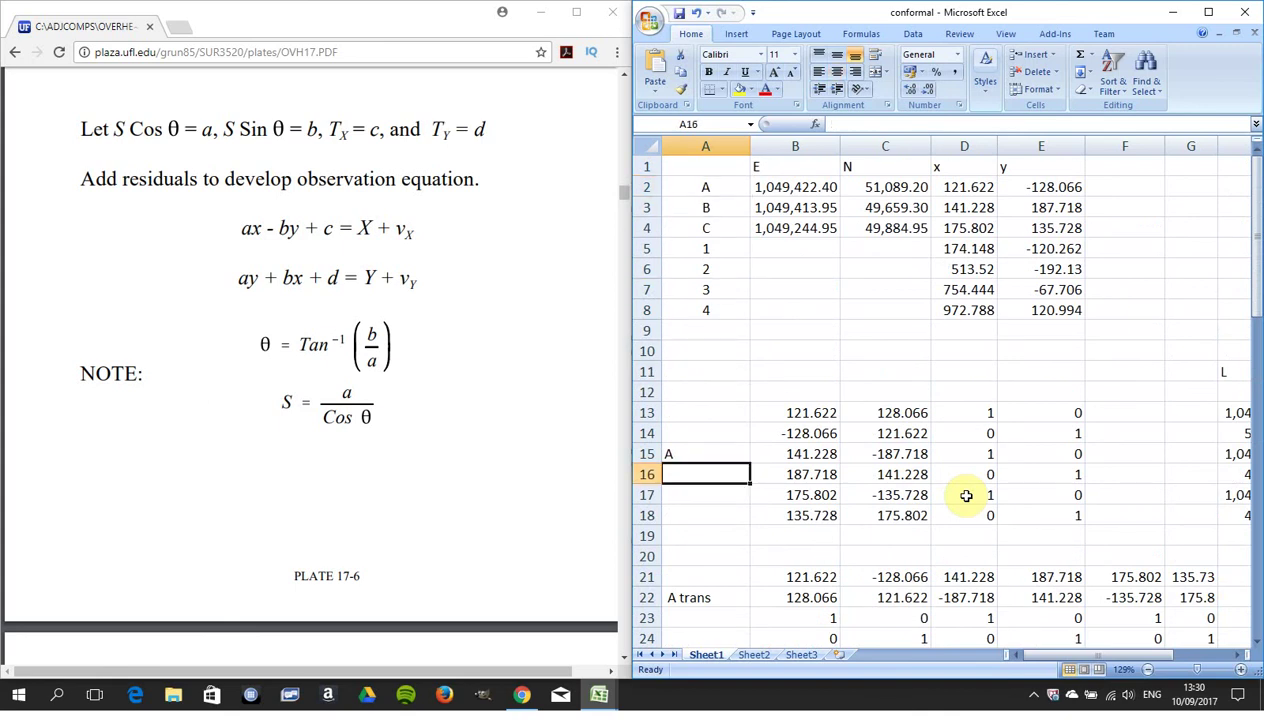
key(Down)
key(Down)
key(Down)
key(Down)
key(Down)
key(Down)
key(Down)
key(Down)
key(Down)
key(Down)
key(Down)
key(Down)
key(Down)
key(Down)
key(Down)
key(Down)
key(Down)
key(Down)
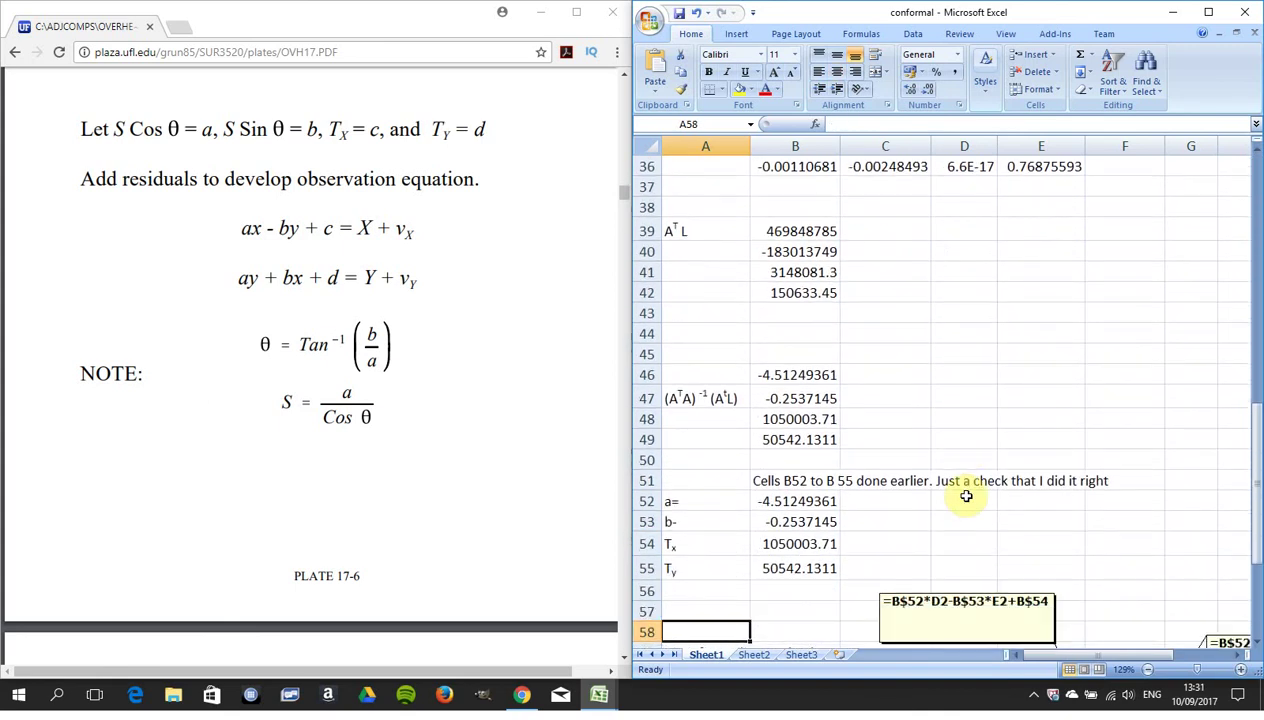
key(Down)
key(Down)
key(Down)
key(Down)
key(Down)
key(Down)
key(Down)
key(Down)
key(Down)
key(Right)
key(Right)
key(Right)
key(Right)
key(Right)
key(Right)
key(Right)
key(Right)
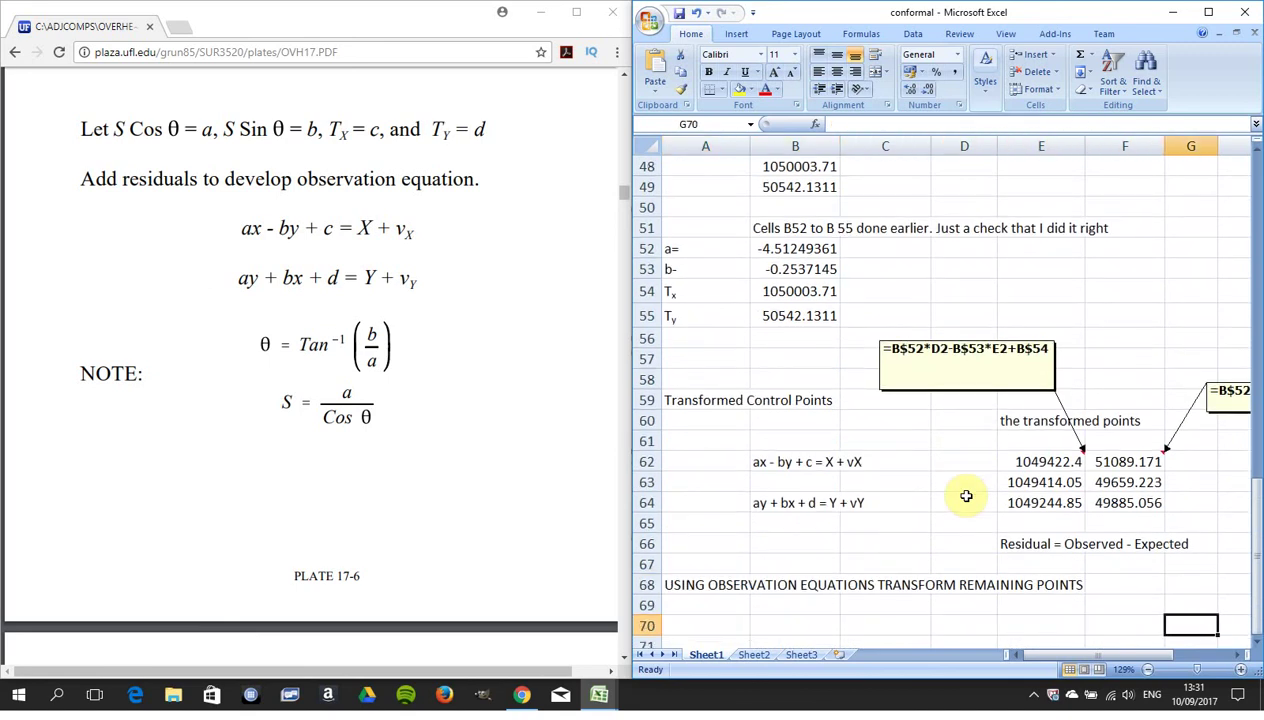
key(Up)
key(Up)
key(Up)
key(Up)
key(Left)
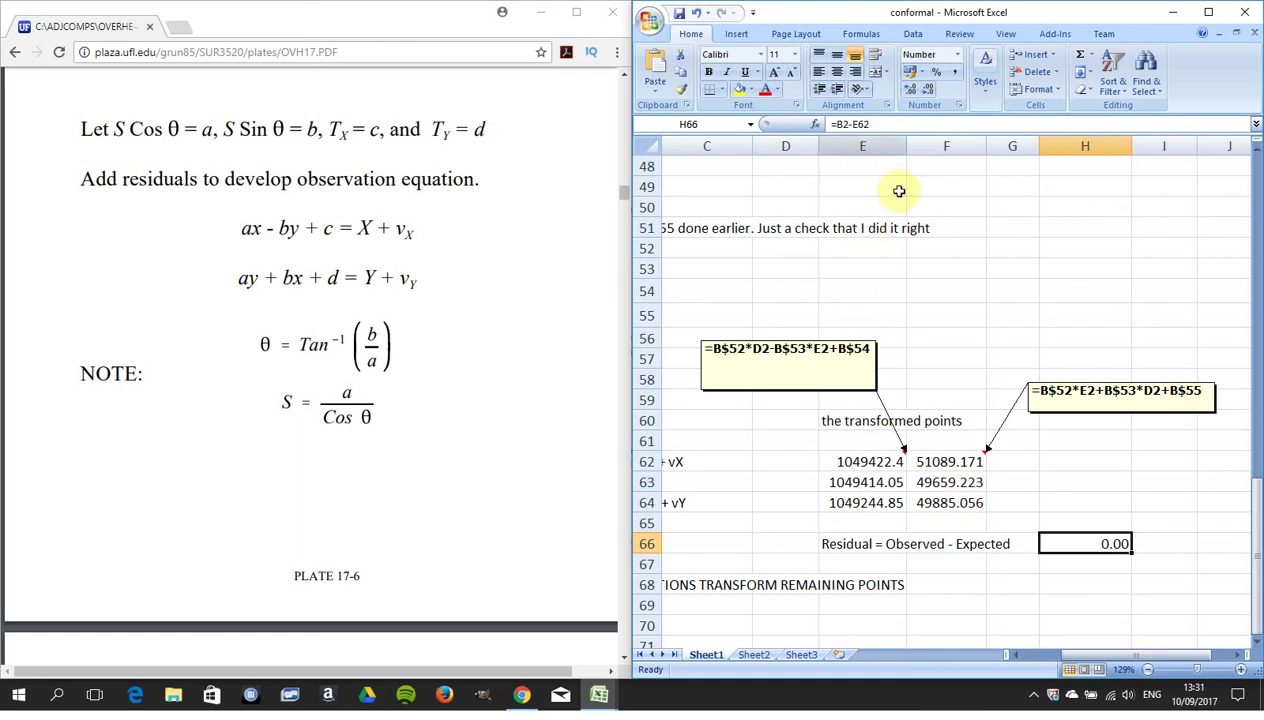
Format H66 with 4 decimal places so the residual reads -0.0038
right_click(1080, 543)
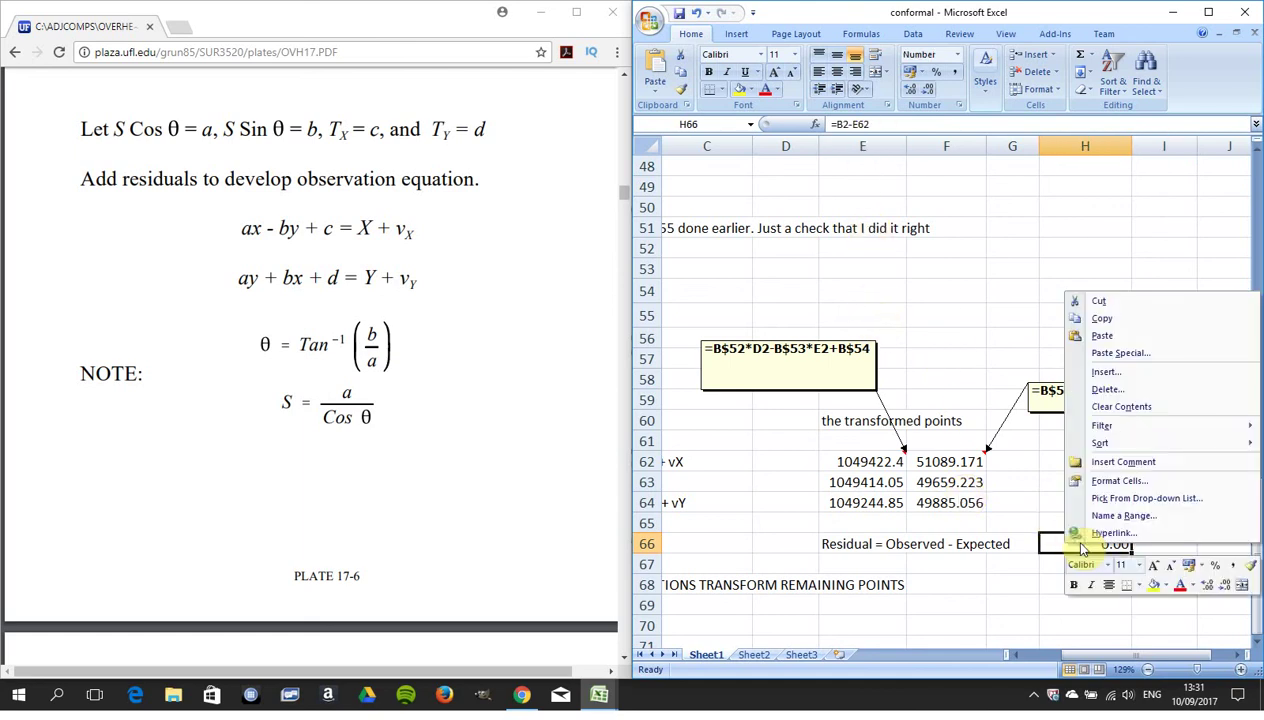
click(1120, 484)
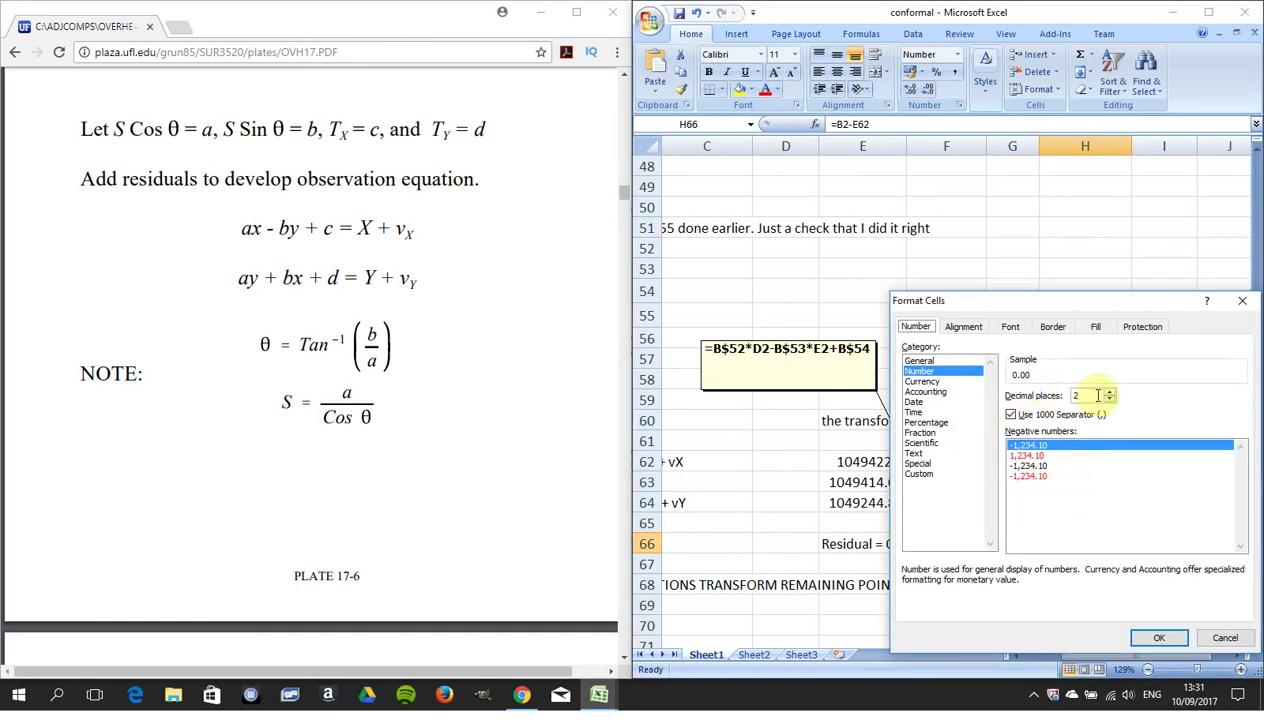
click(1110, 392)
click(1110, 392)
click(1156, 638)
click(1116, 600)
key(Up)
key(Up)
key(Up)
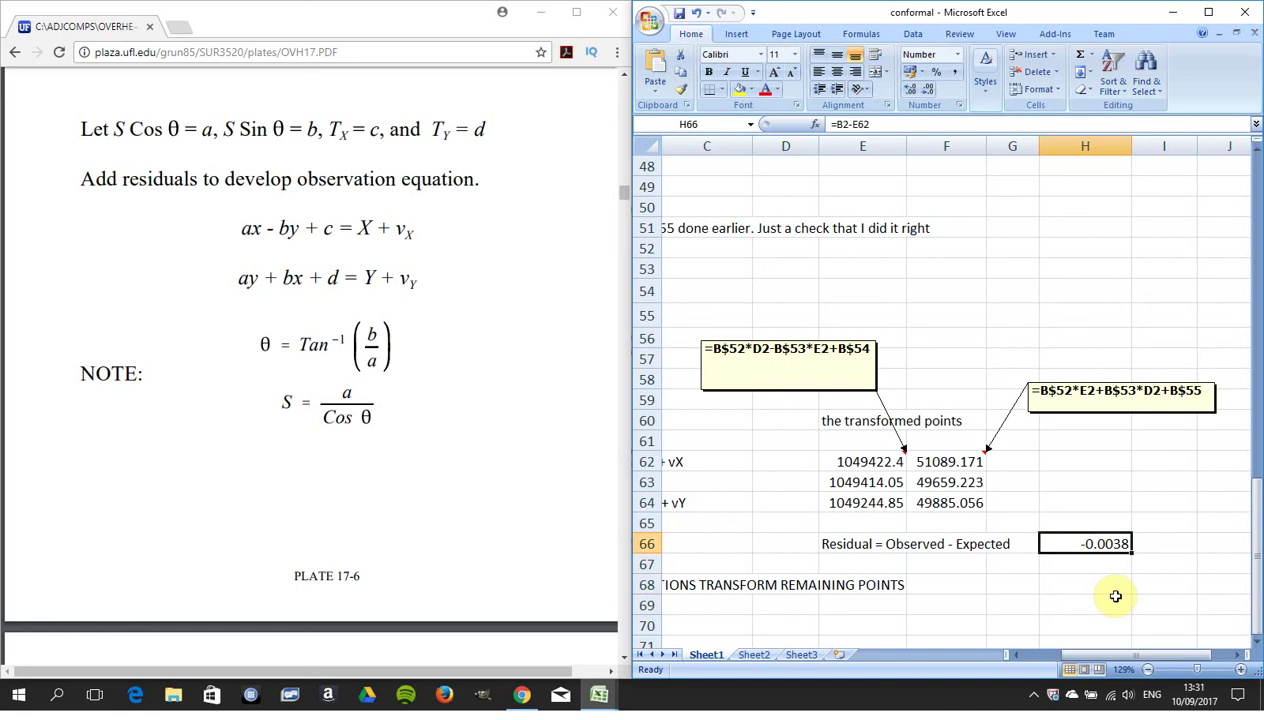